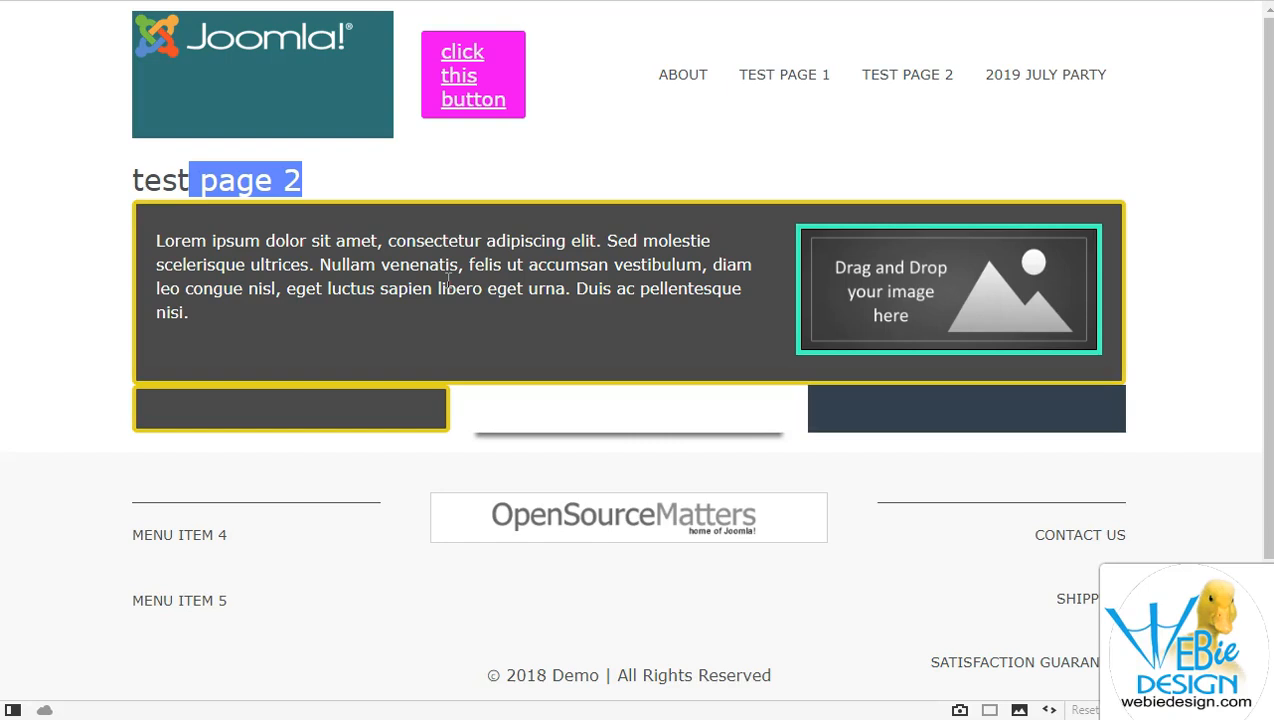
click(429, 255)
click(476, 259)
click(523, 282)
click(531, 285)
Step: View test page 1 and test page 2 on the live site and highlight the test page 2 heading
click(795, 75)
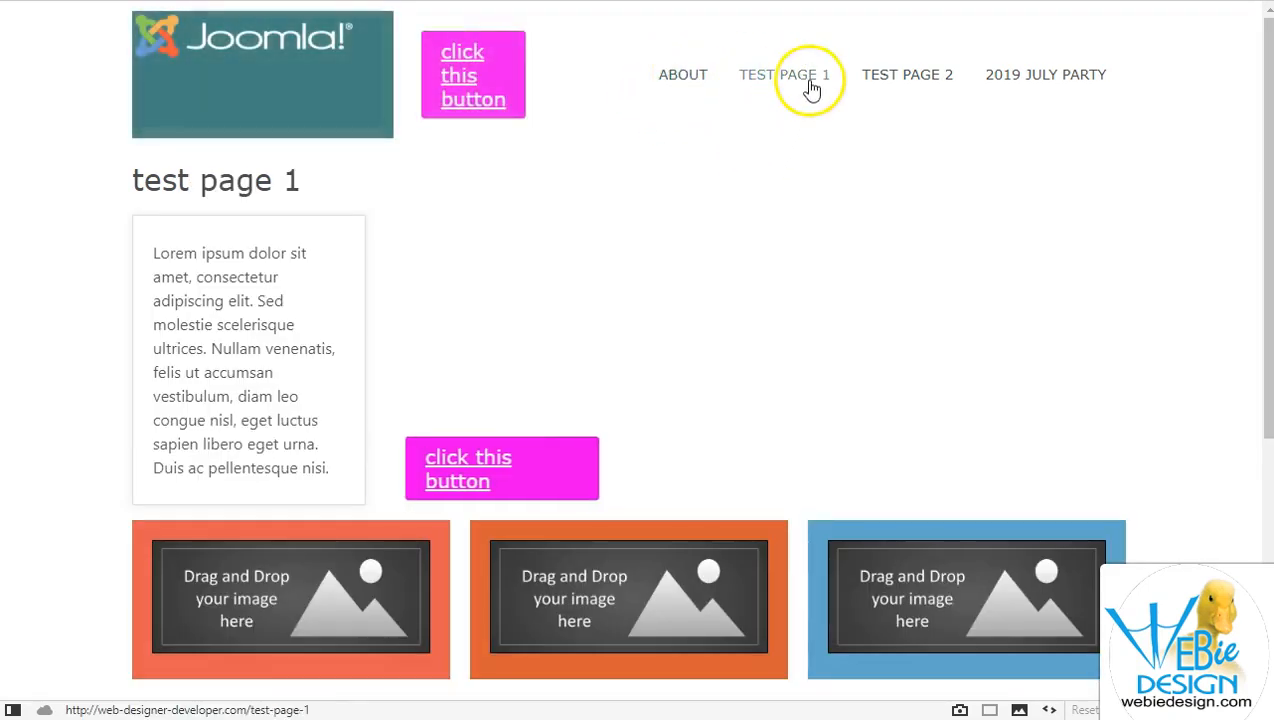
click(888, 75)
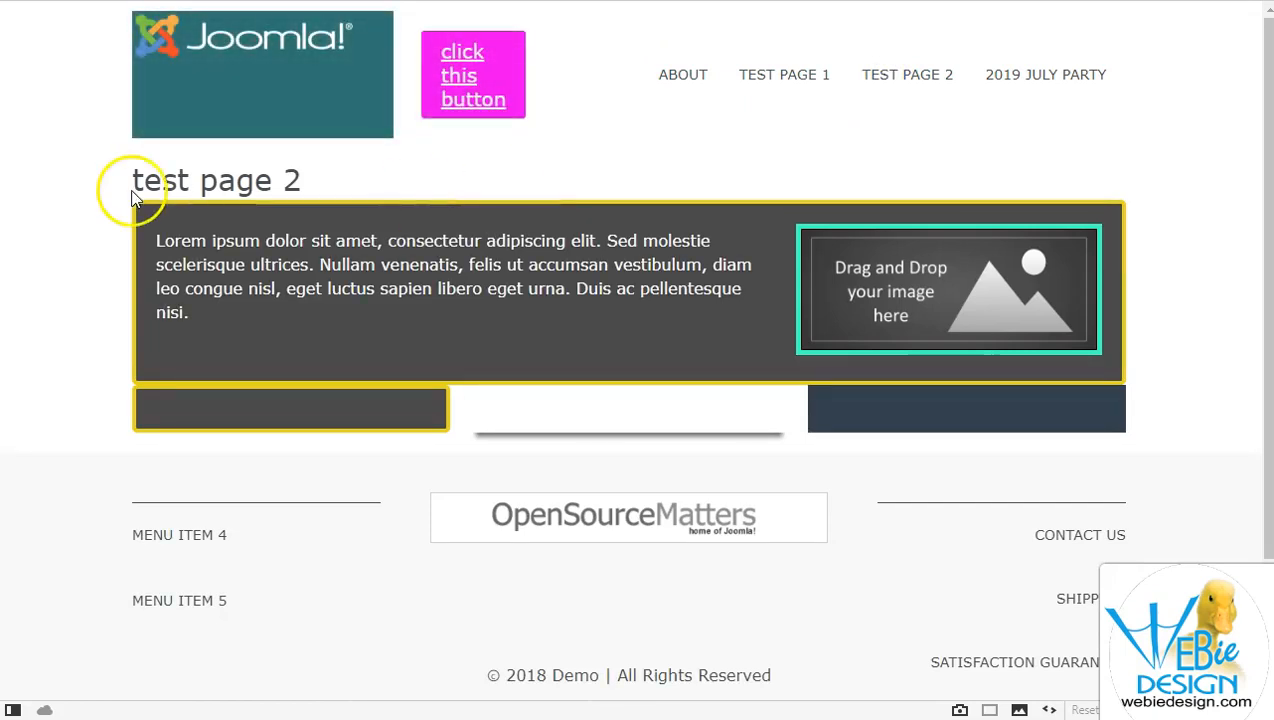
drag(141, 183, 302, 181)
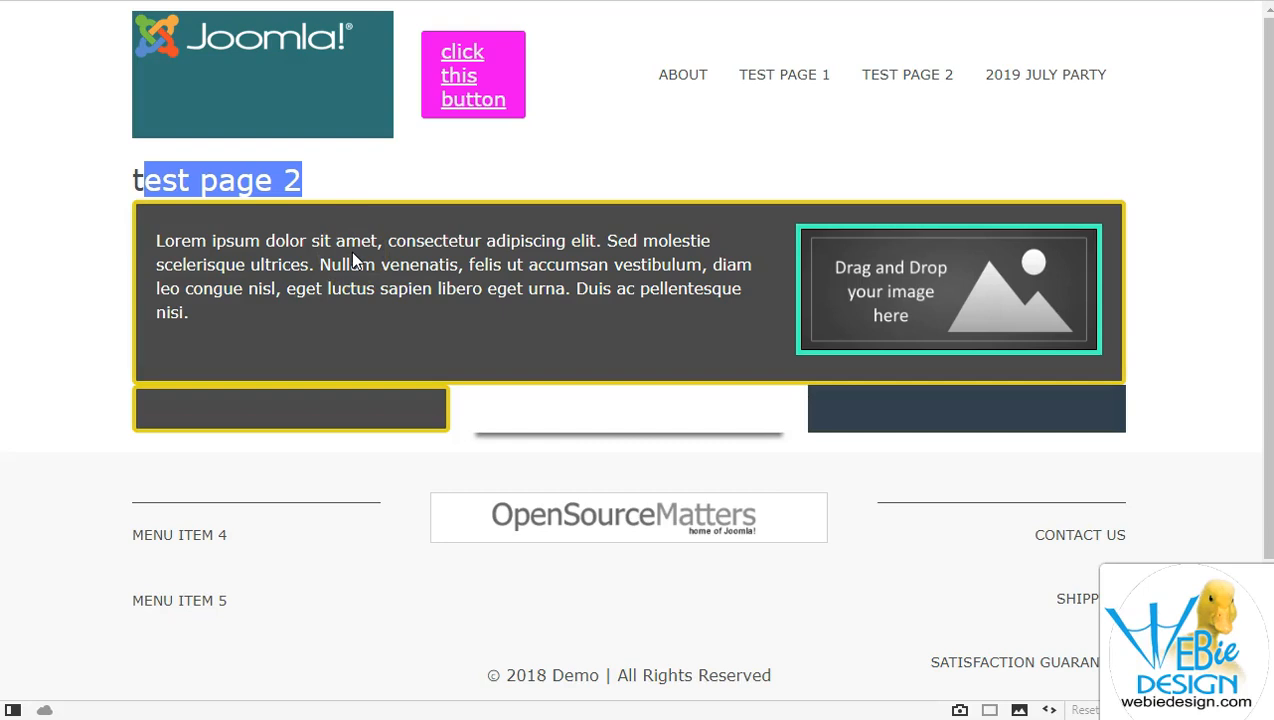
click(352, 254)
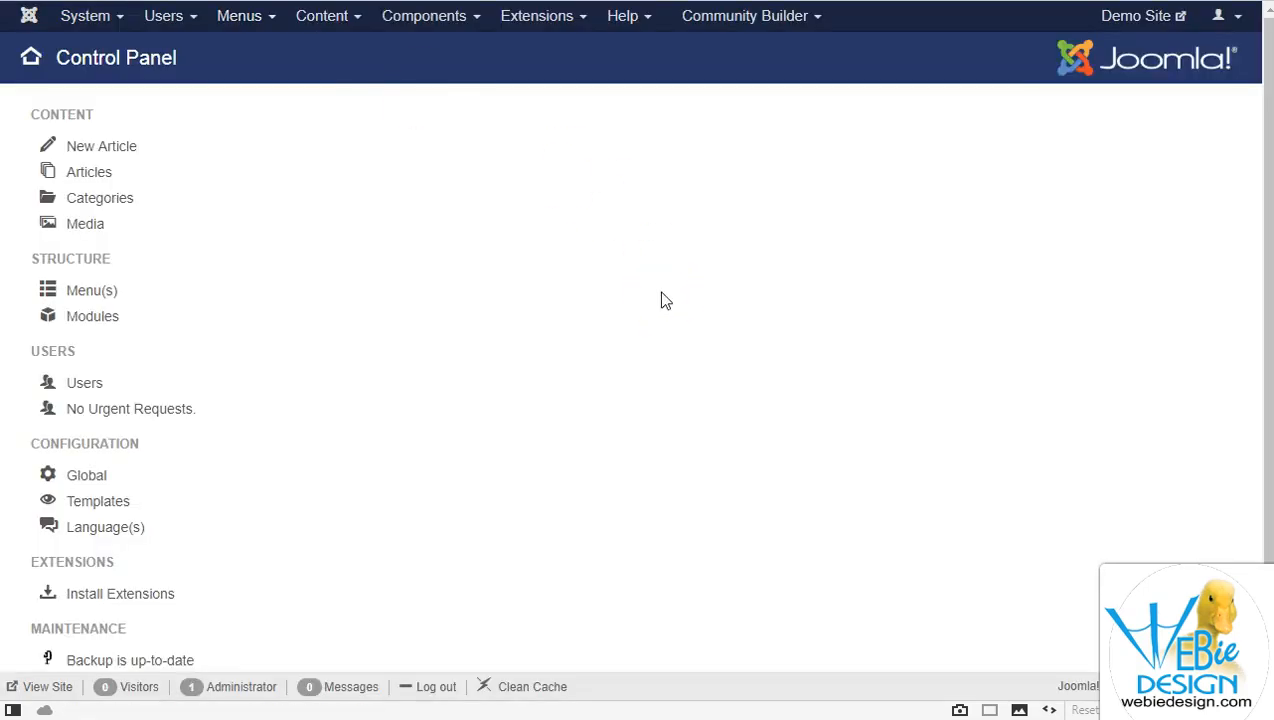
Step: Open JotCache's cache management in the site administration to review the cached page URIs
click(421, 24)
click(418, 246)
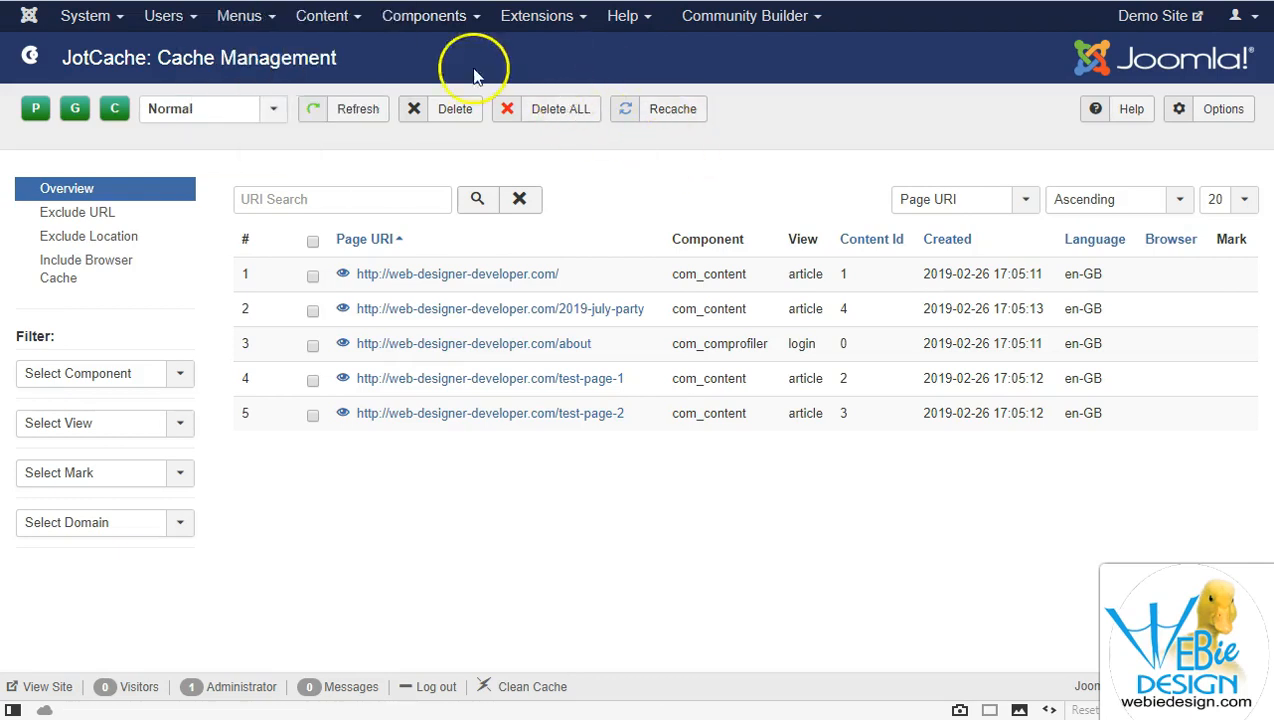
Step: Open the article test page 2 for editing and change its title to "test page 3"
click(343, 26)
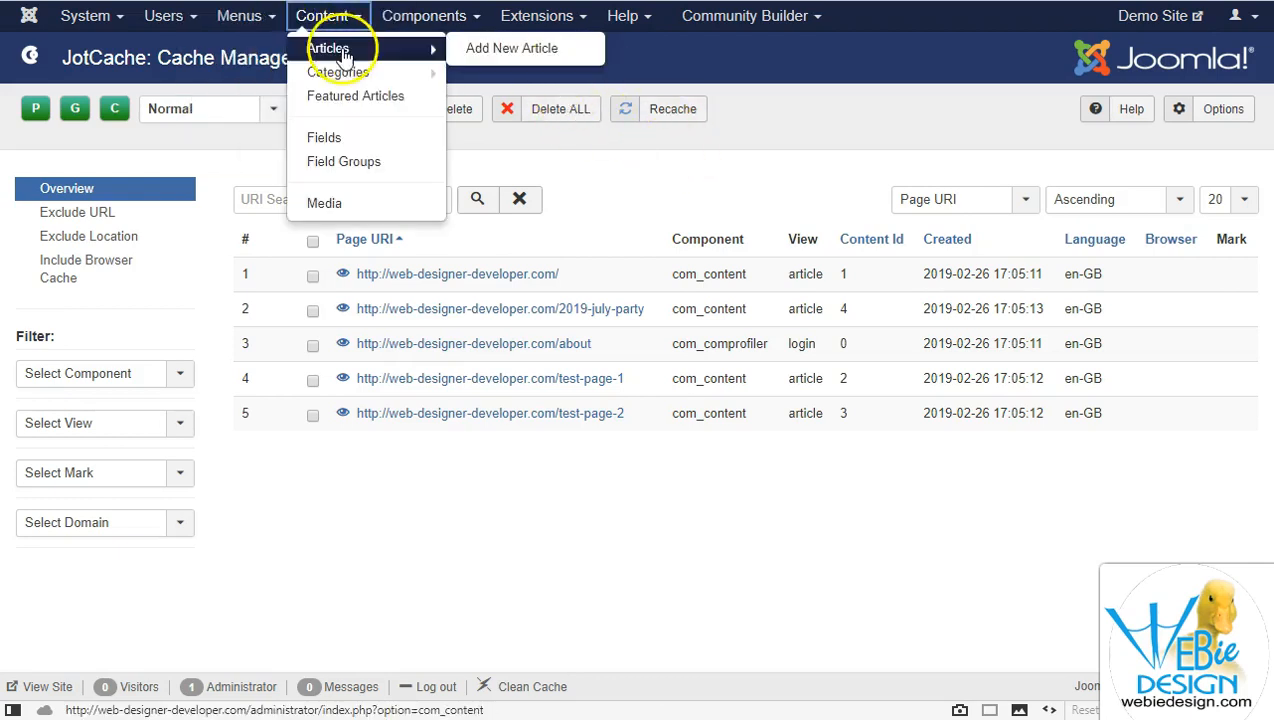
click(318, 45)
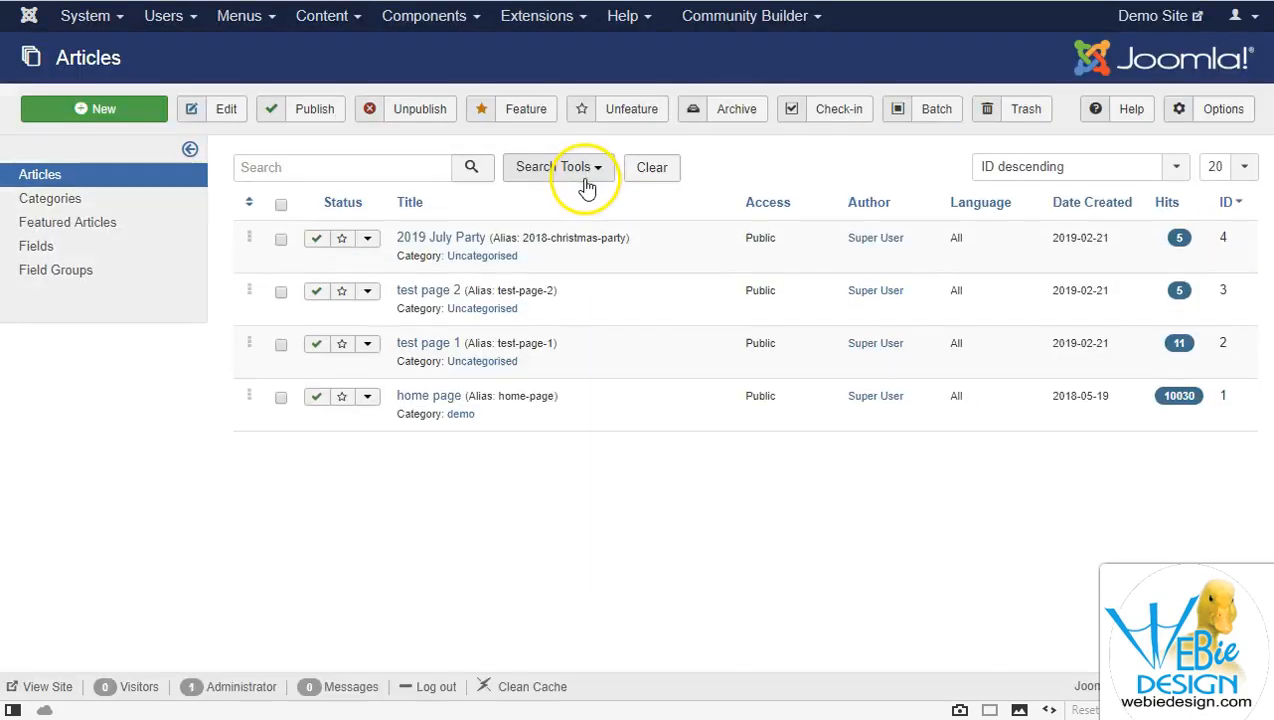
click(437, 297)
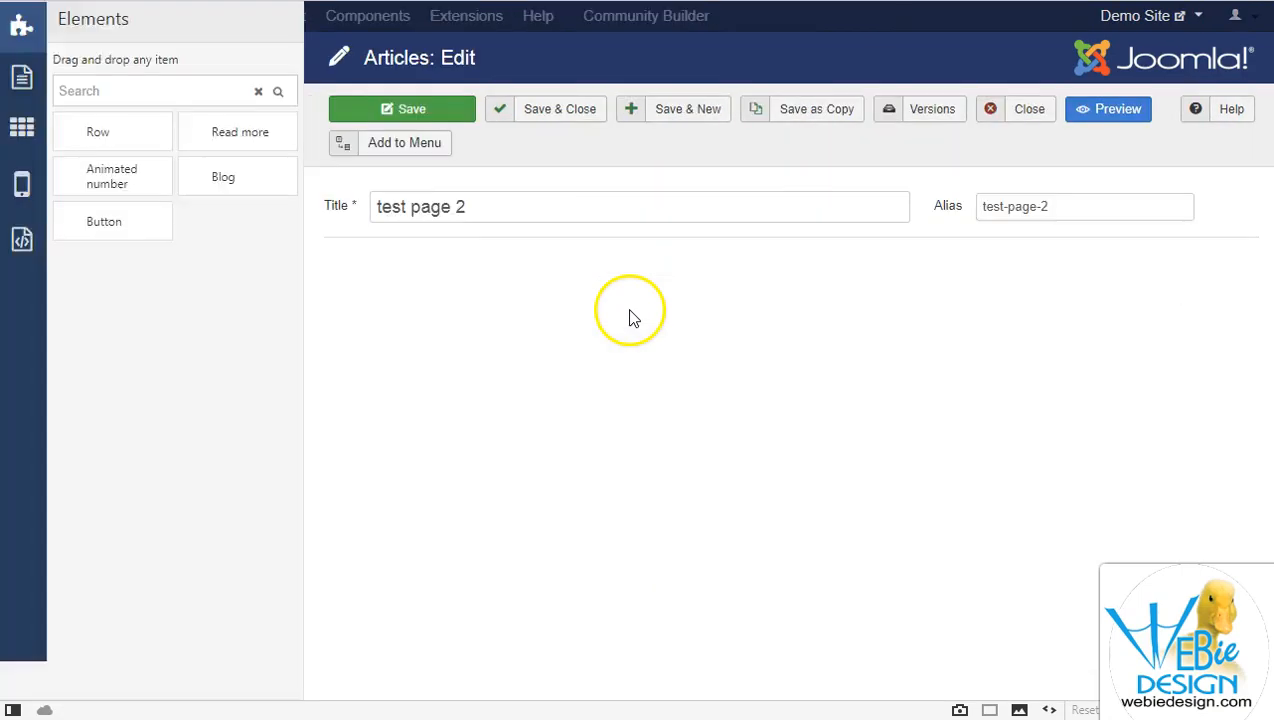
click(453, 206)
double_click(453, 206)
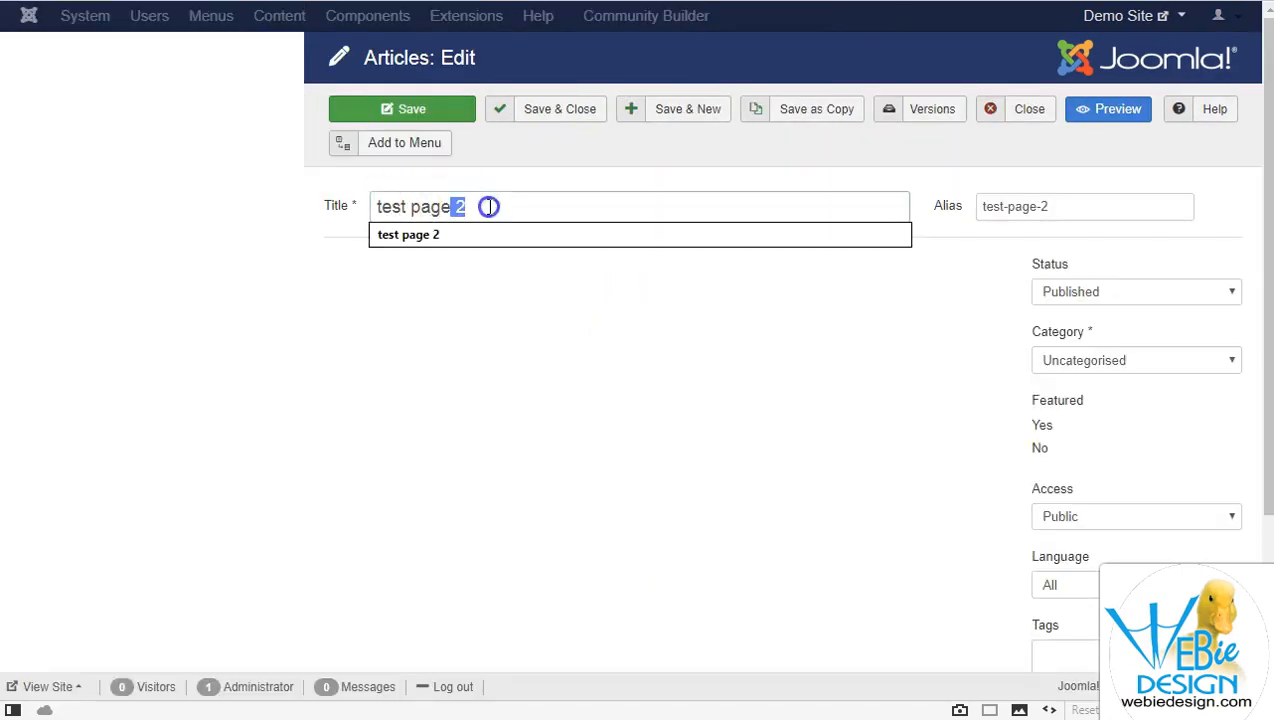
key(BackSpace)
text(3)
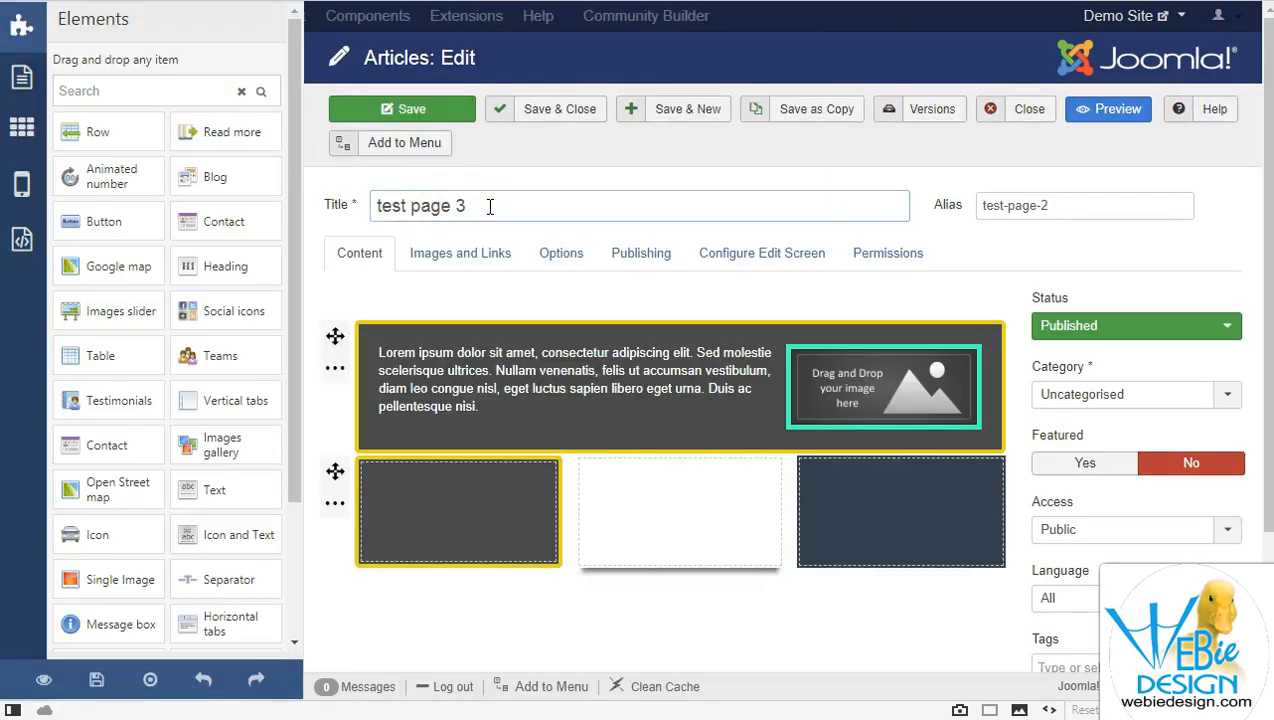
Step: Clear the article's alias so it regenerates from the title, and save and close the article
drag(490, 206, 256, 206)
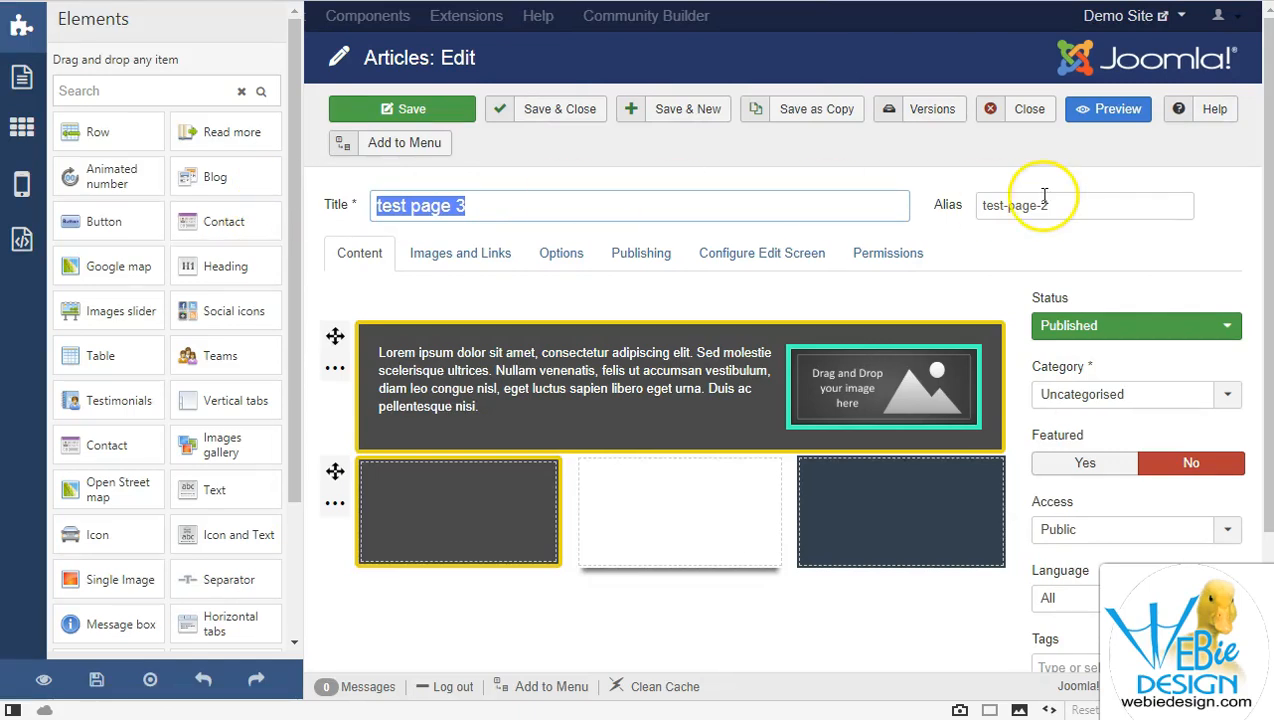
drag(1058, 205, 963, 204)
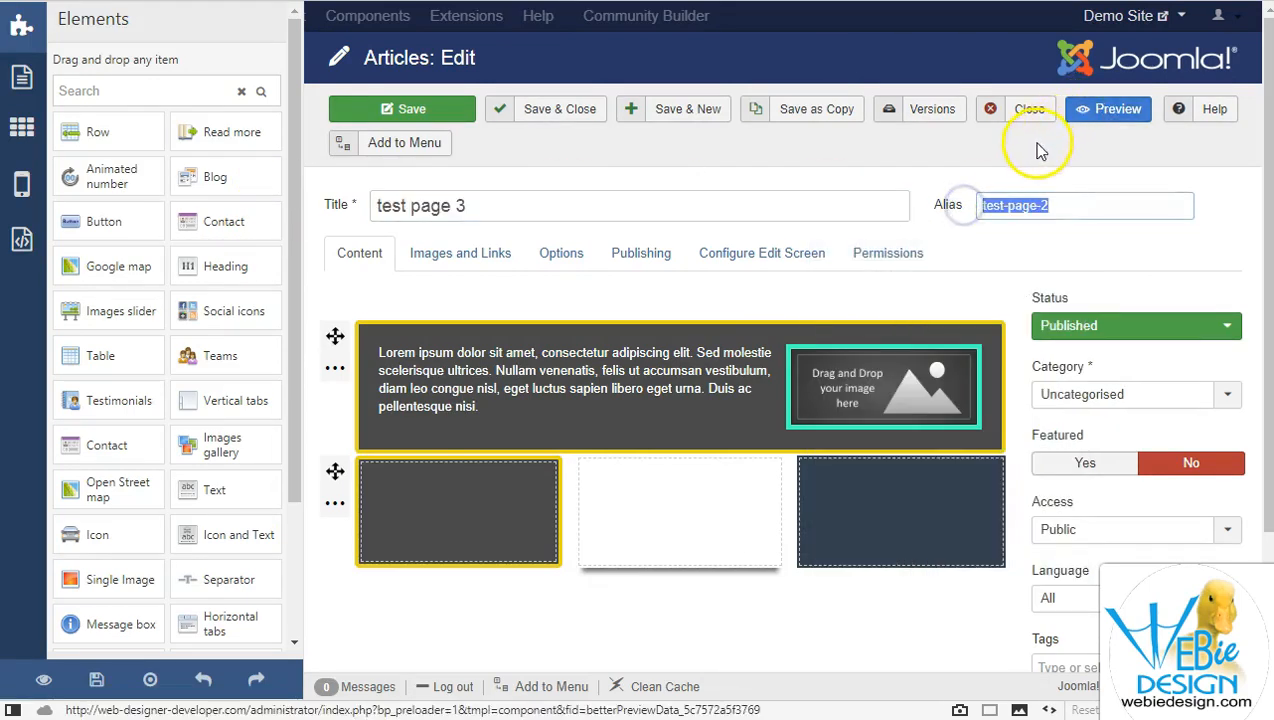
key(BackSpace)
click(550, 111)
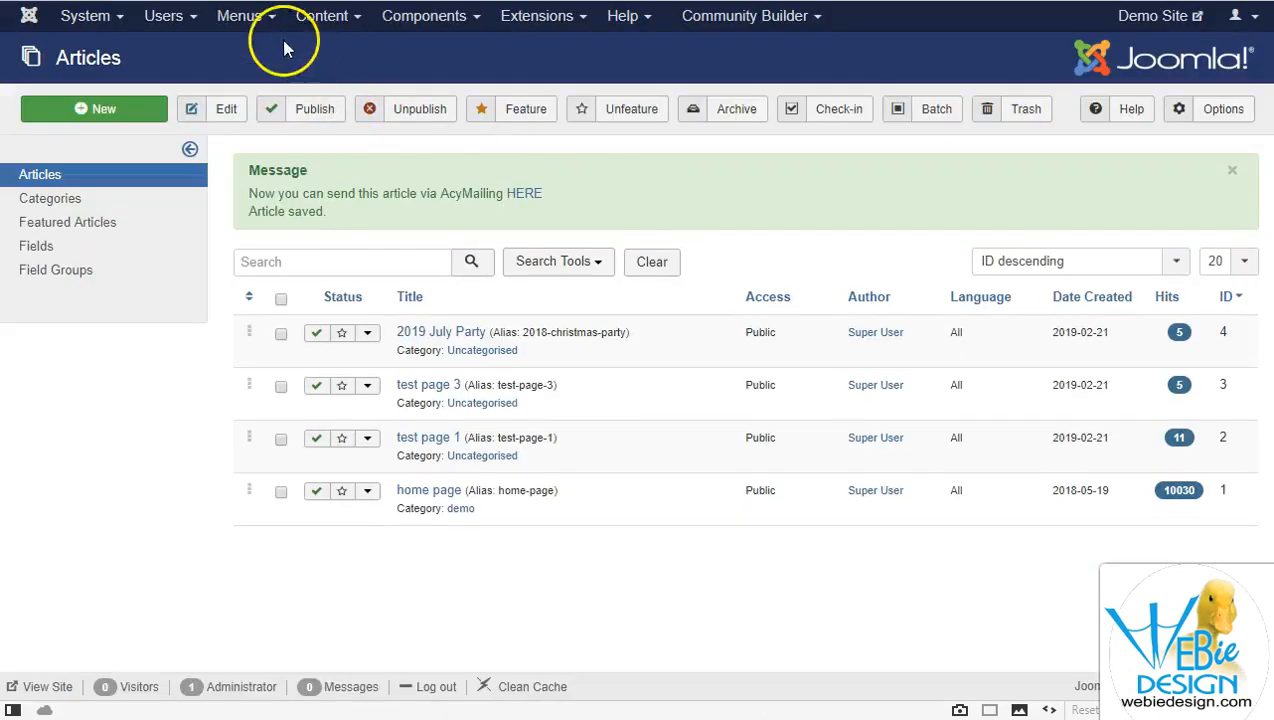
Step: Open the Main Menu's test page 2 item for editing and change its menu title to "test page 3"
click(239, 15)
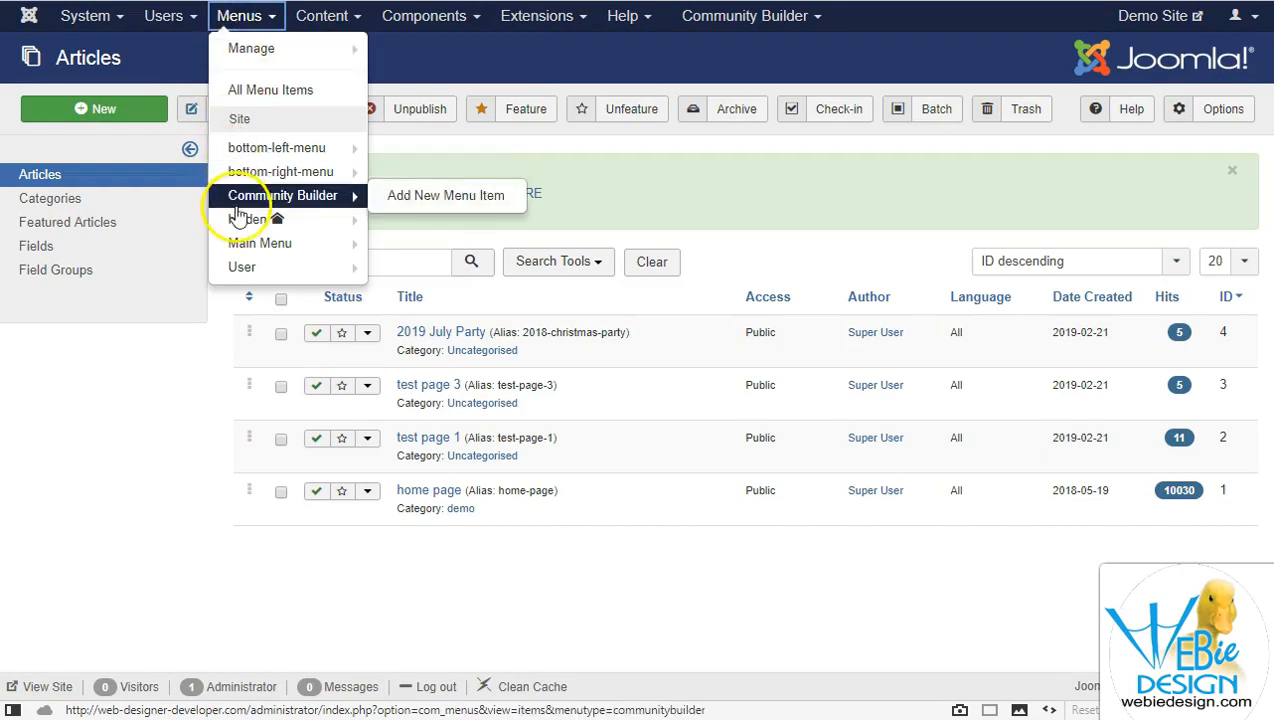
click(240, 241)
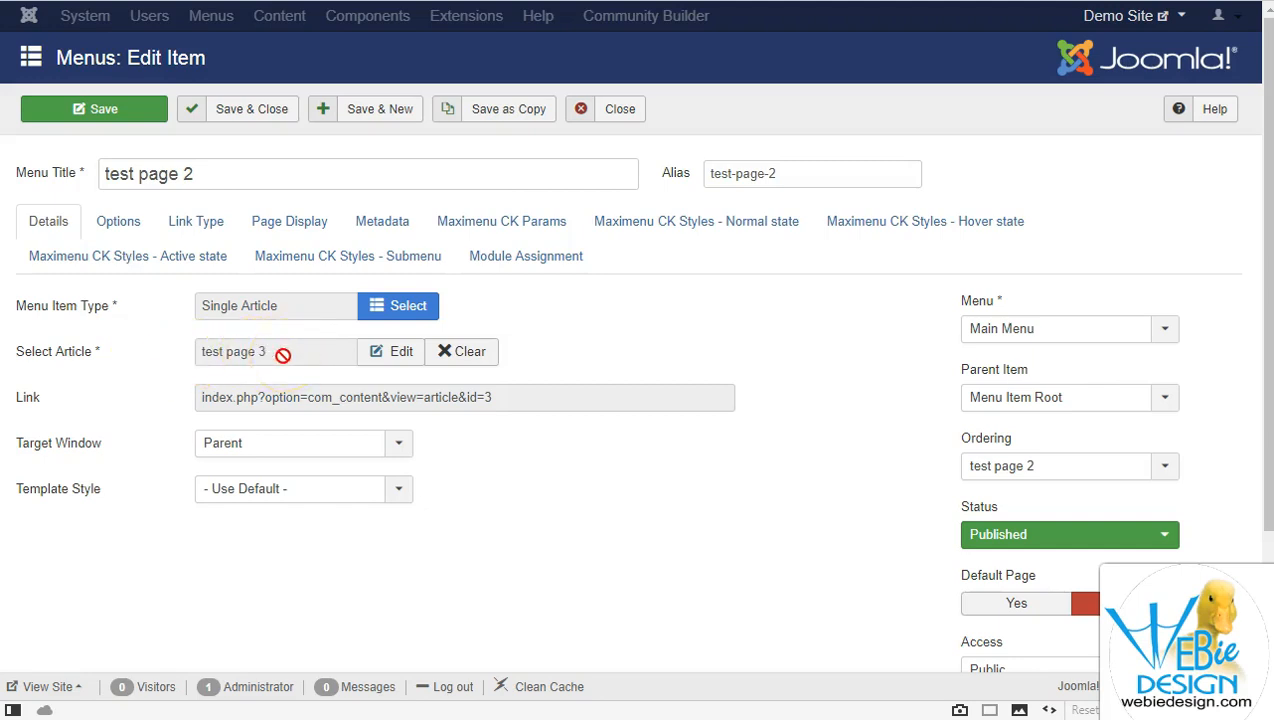
click(185, 175)
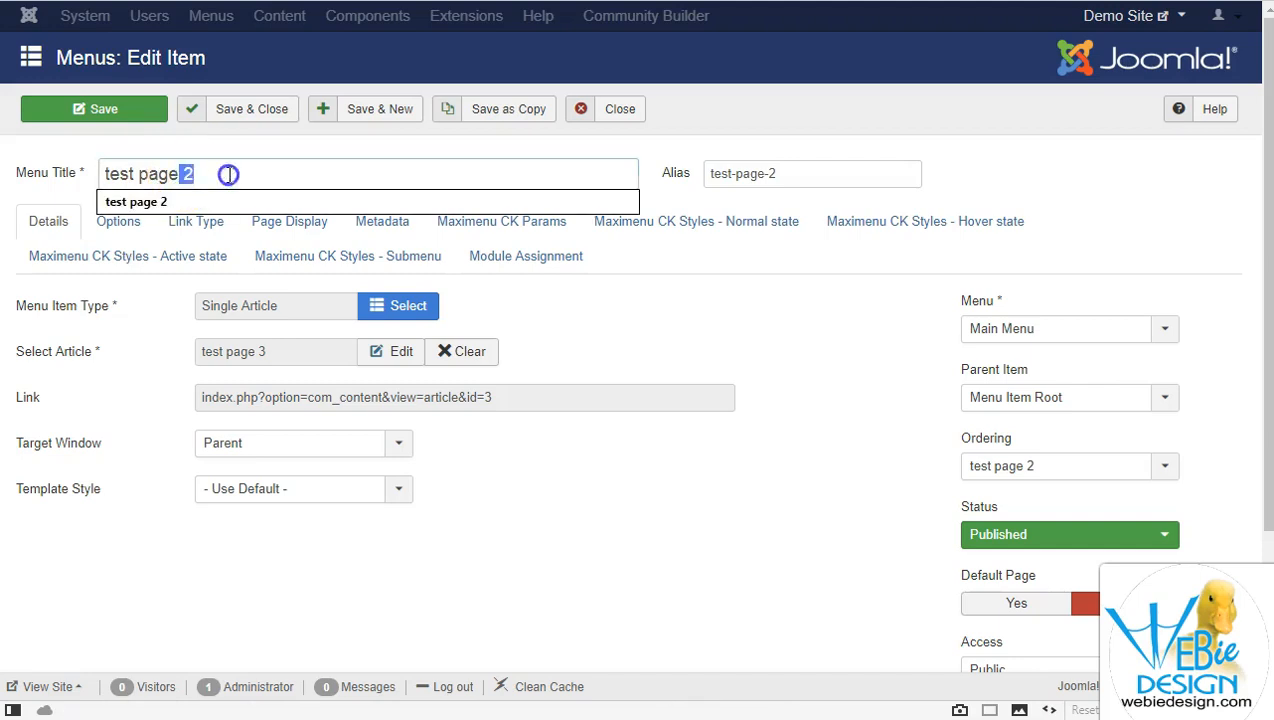
key(BackSpace)
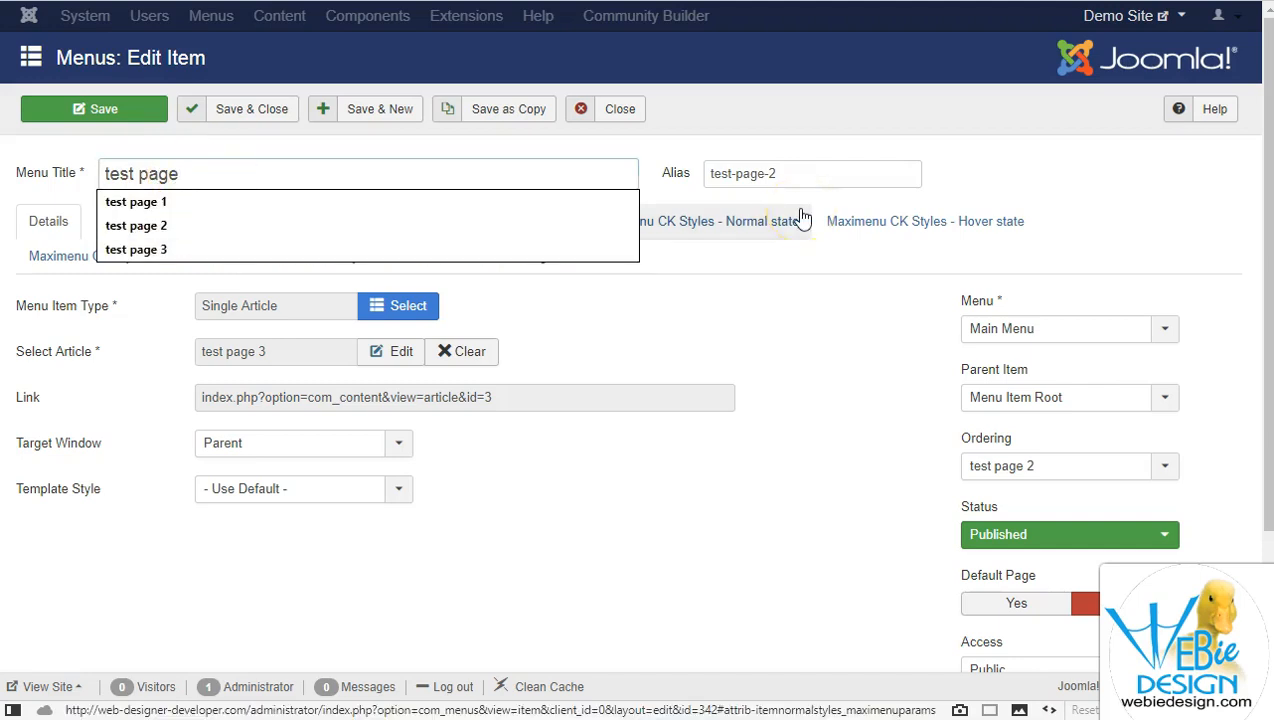
text(3)
Step: Clear the menu item's alias so it is auto-generated from the title, and save and close the item
click(873, 175)
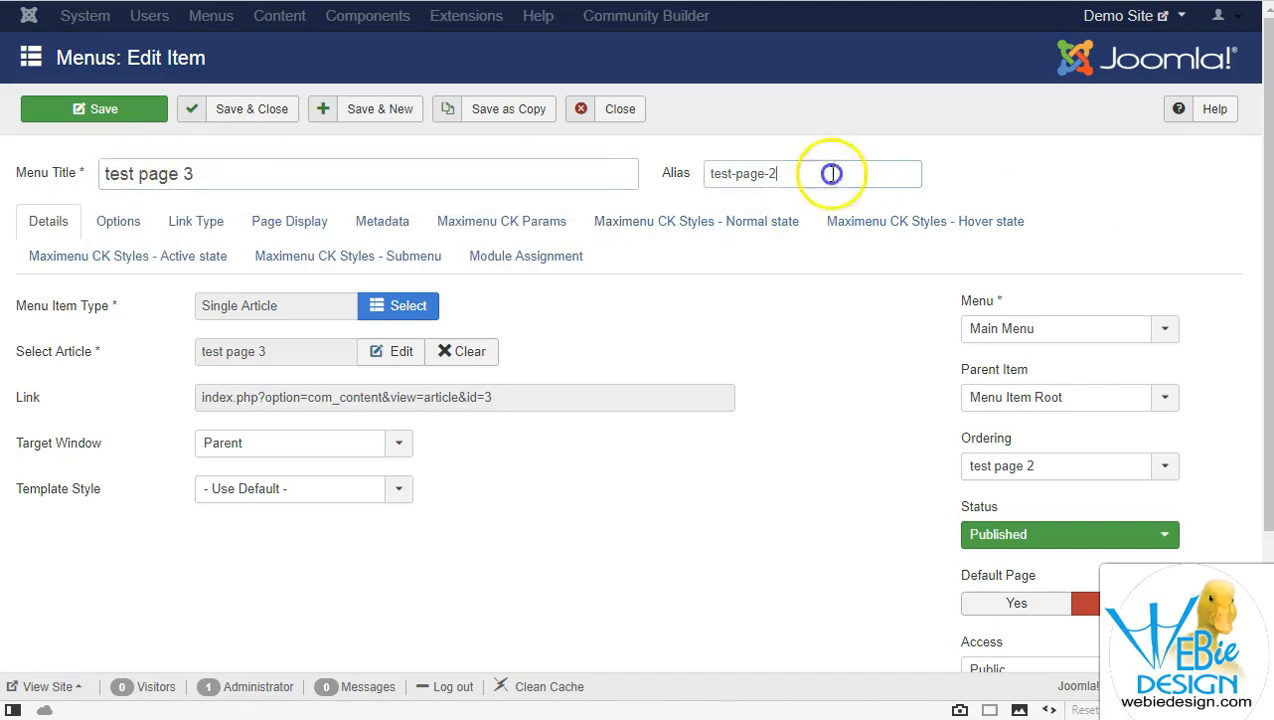
key(ctrl+a)
key(BackSpace)
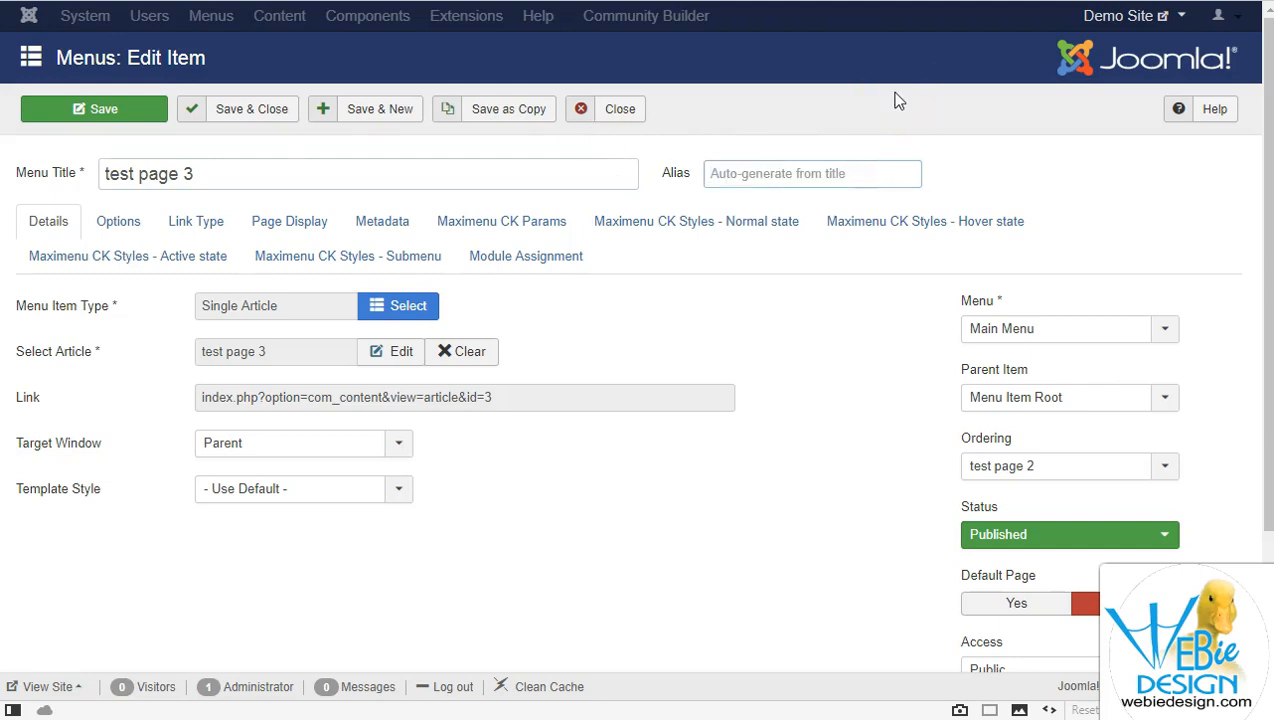
click(270, 112)
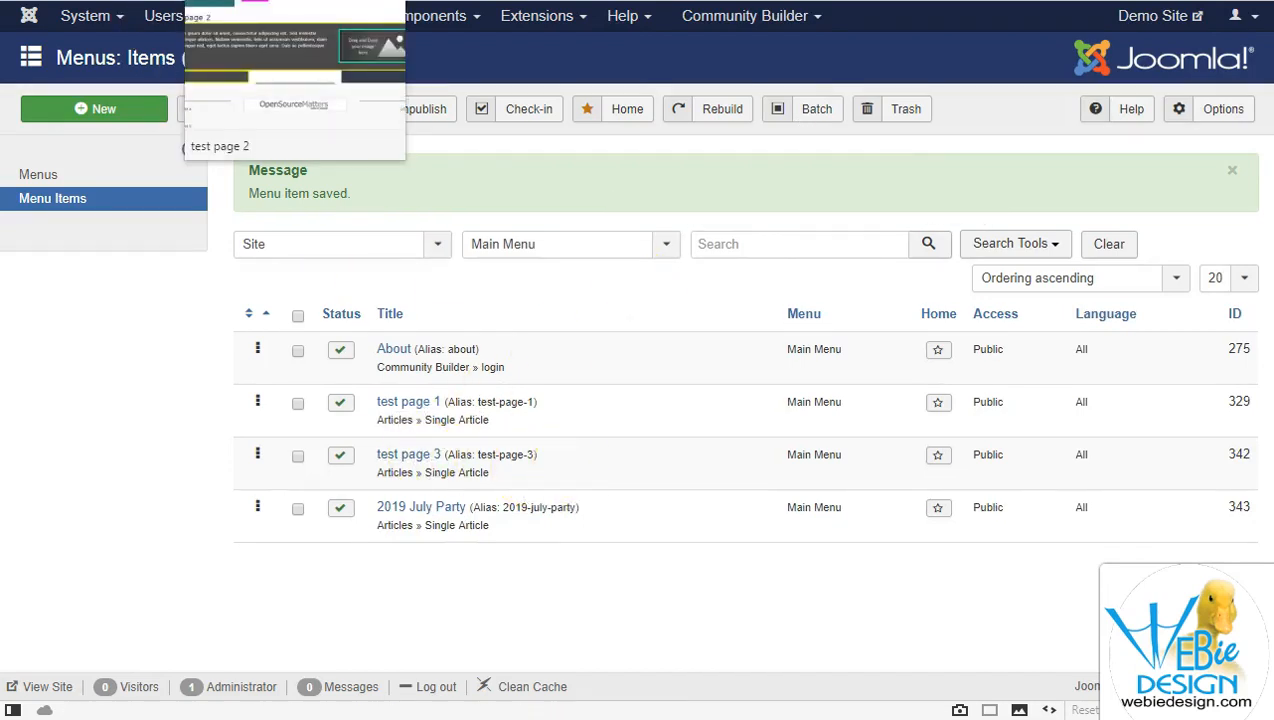
Step: Switch to the live site and browse About, Test Page 1, Test Page 2 and 2019 July Party to check the renamed item
click(295, 2)
click(673, 76)
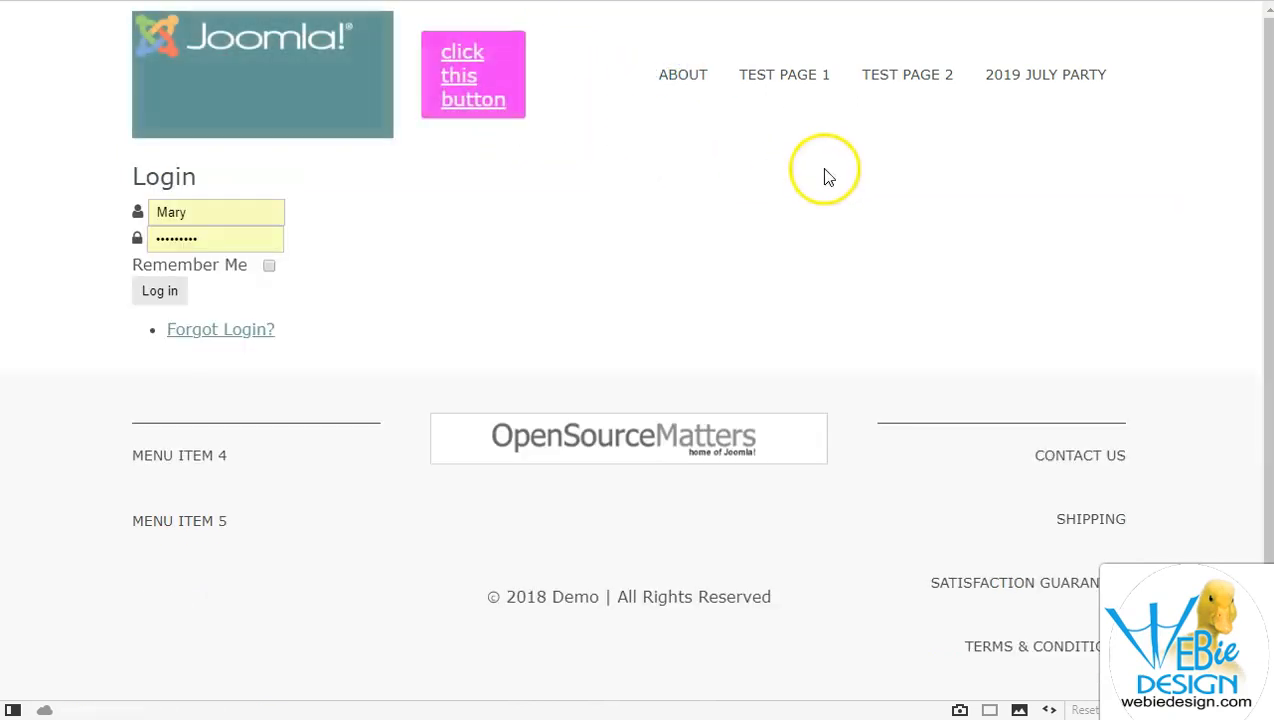
click(793, 80)
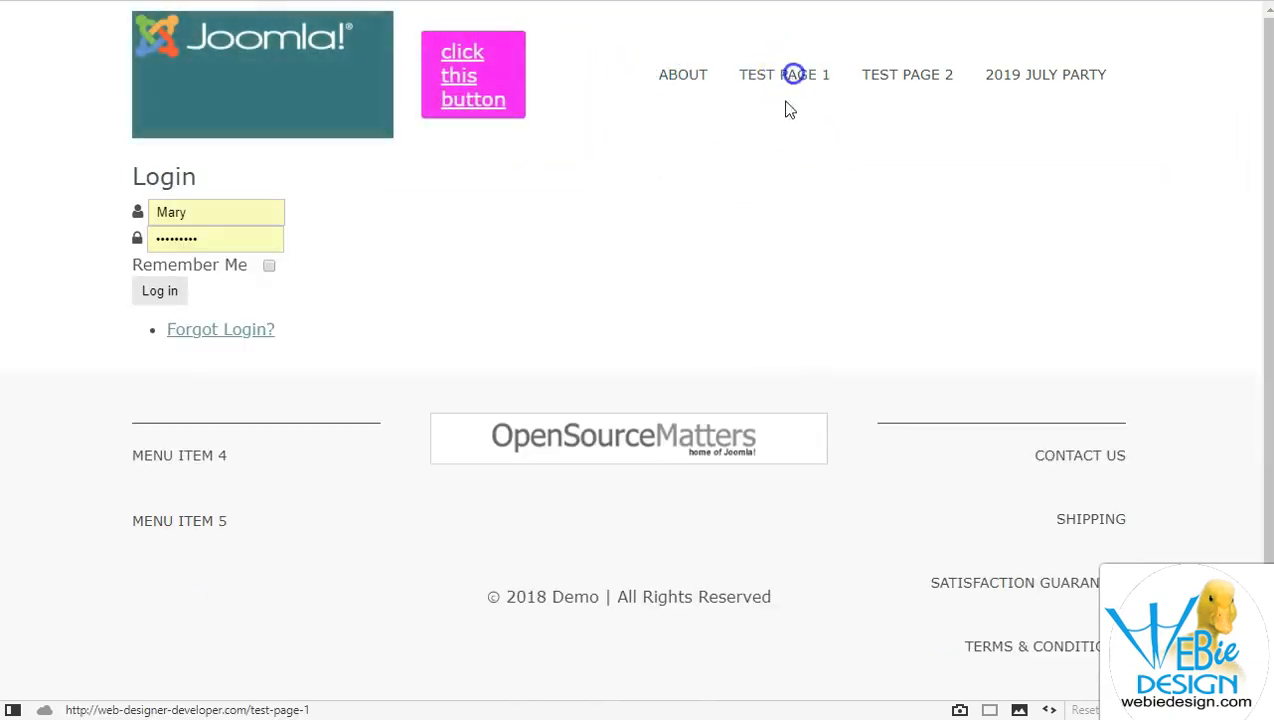
click(1048, 86)
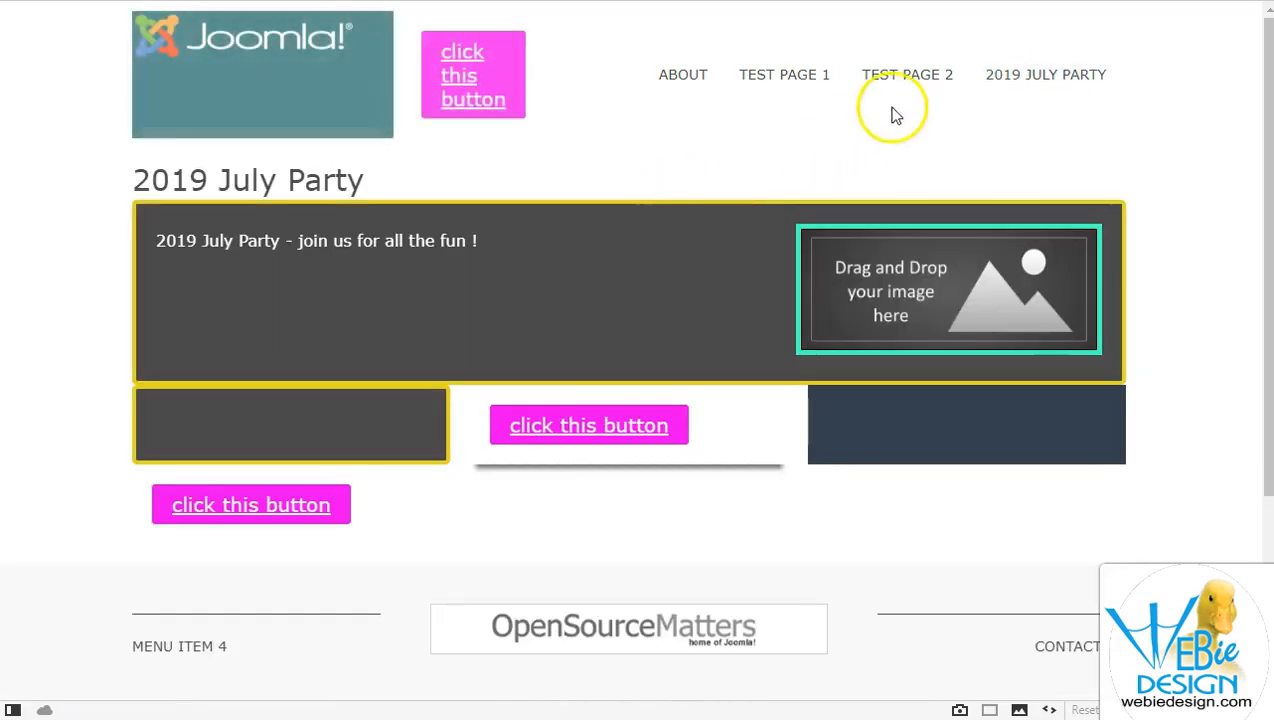
click(910, 76)
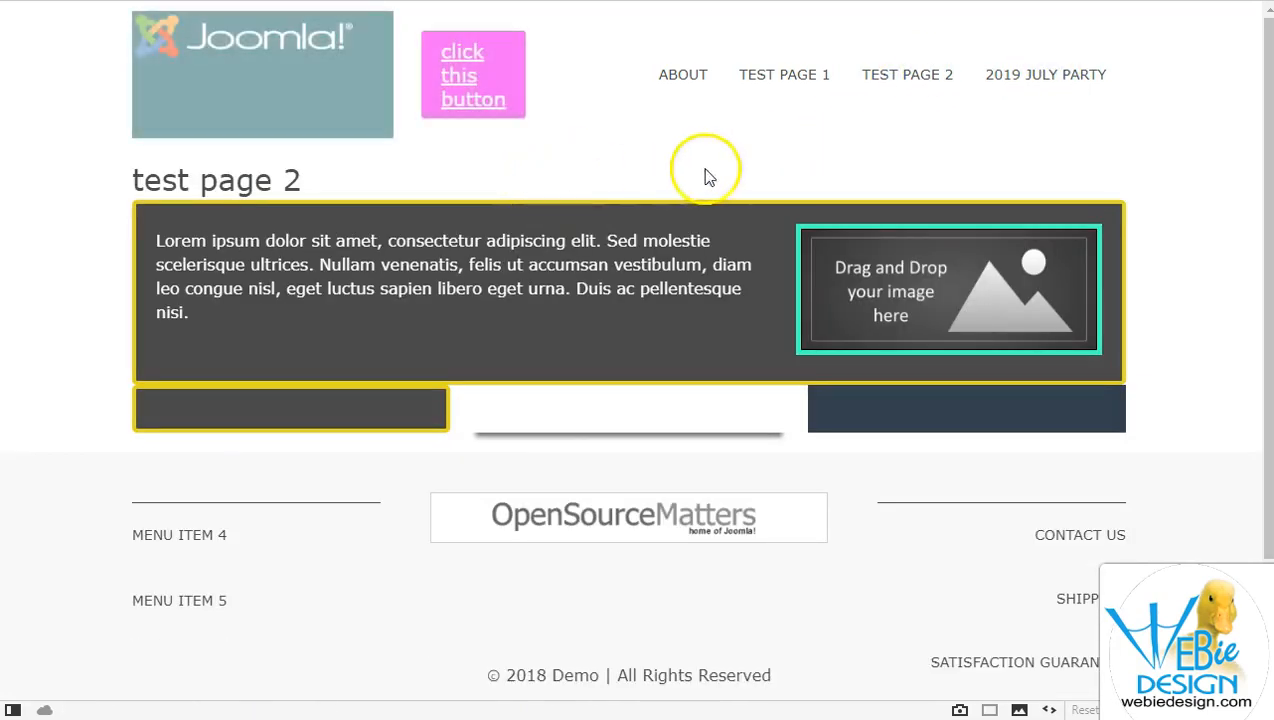
click(748, 76)
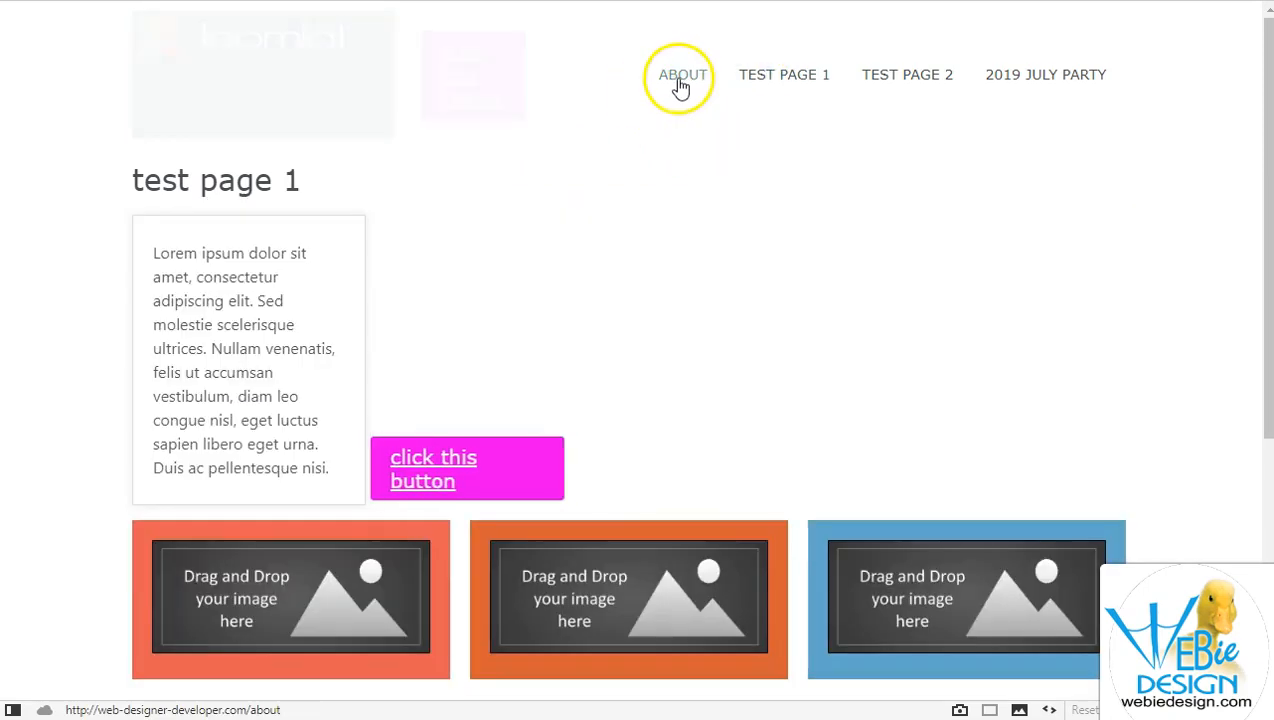
click(672, 88)
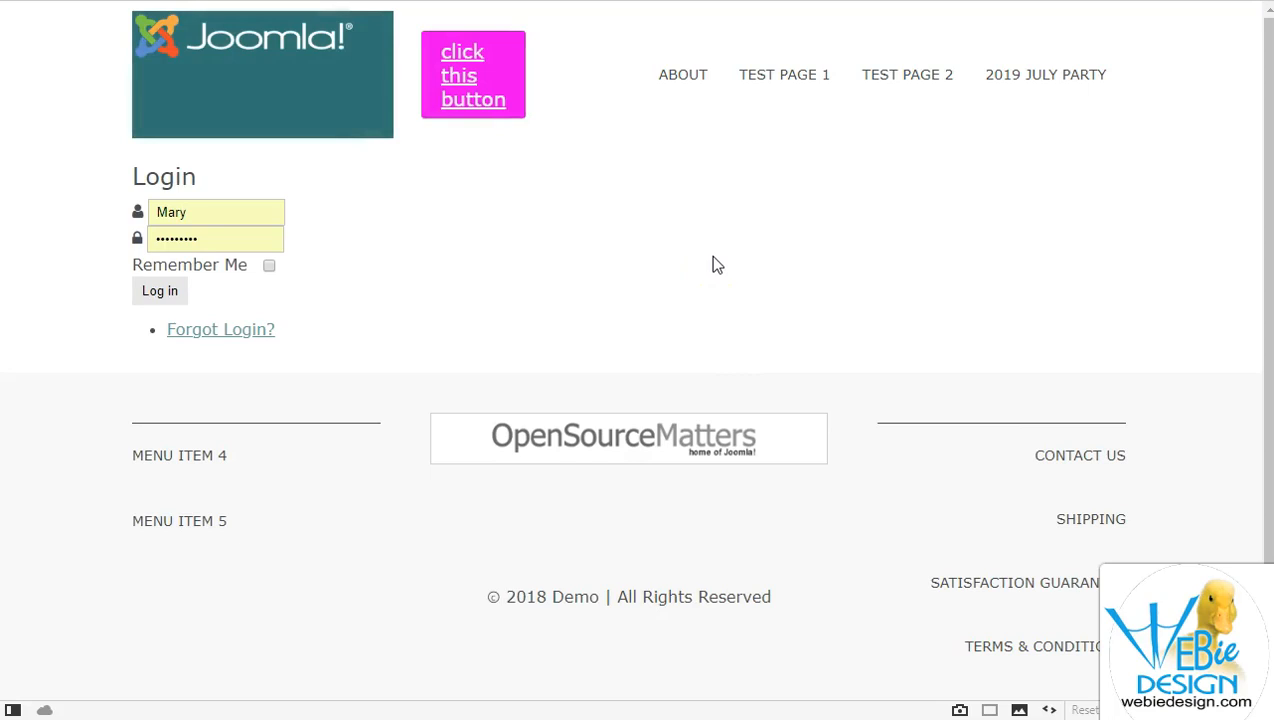
click(716, 230)
click(1050, 78)
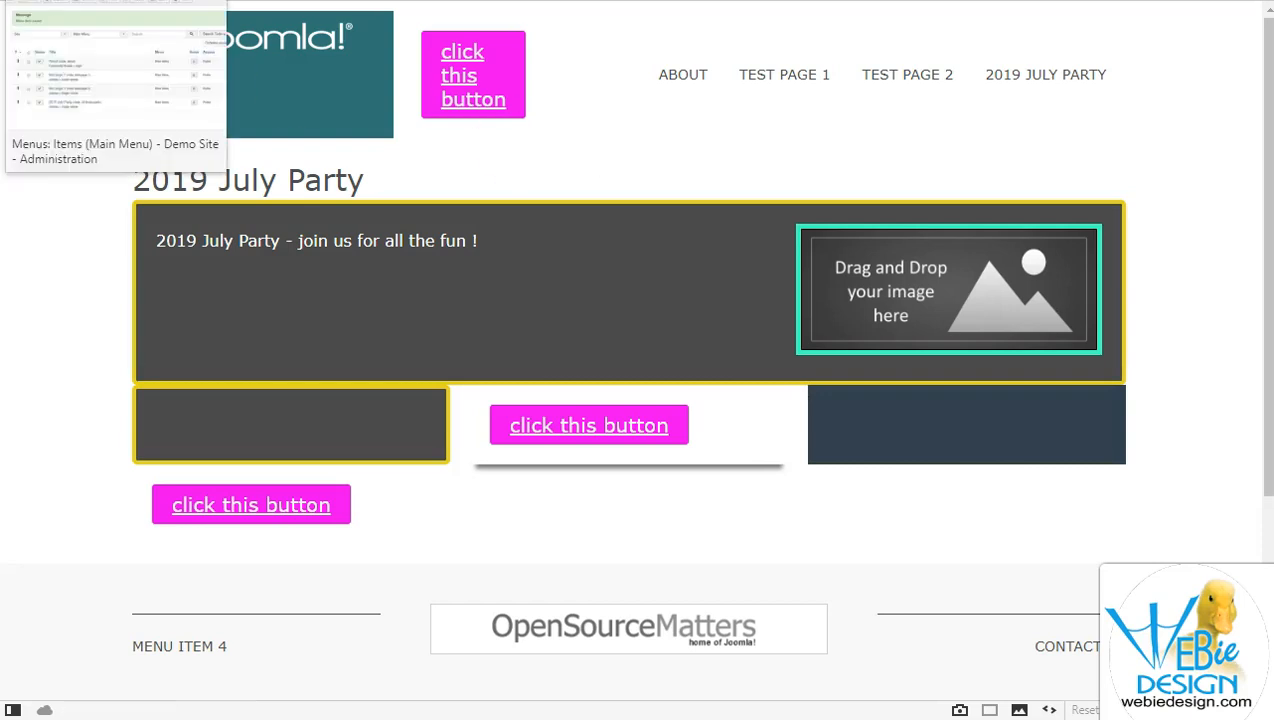
Step: Return to the site administration, set the JotCache system plugin's status to Disabled, and save and close it
click(115, 1)
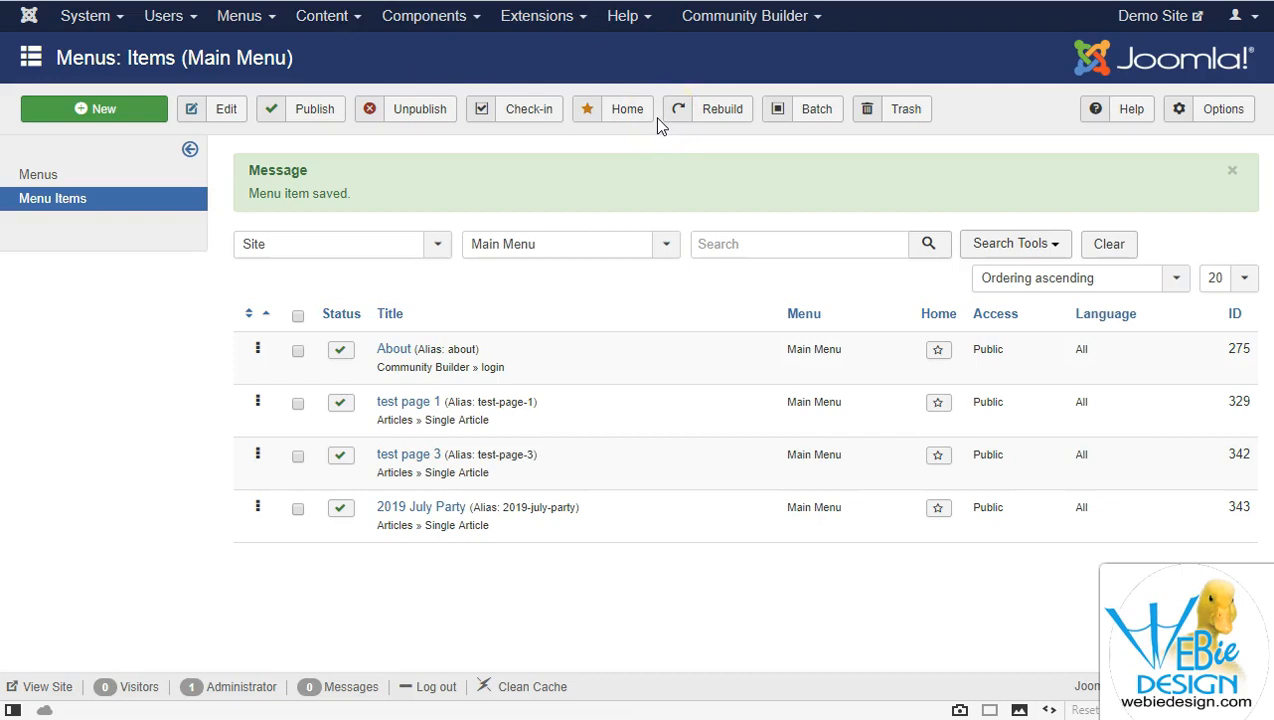
click(434, 20)
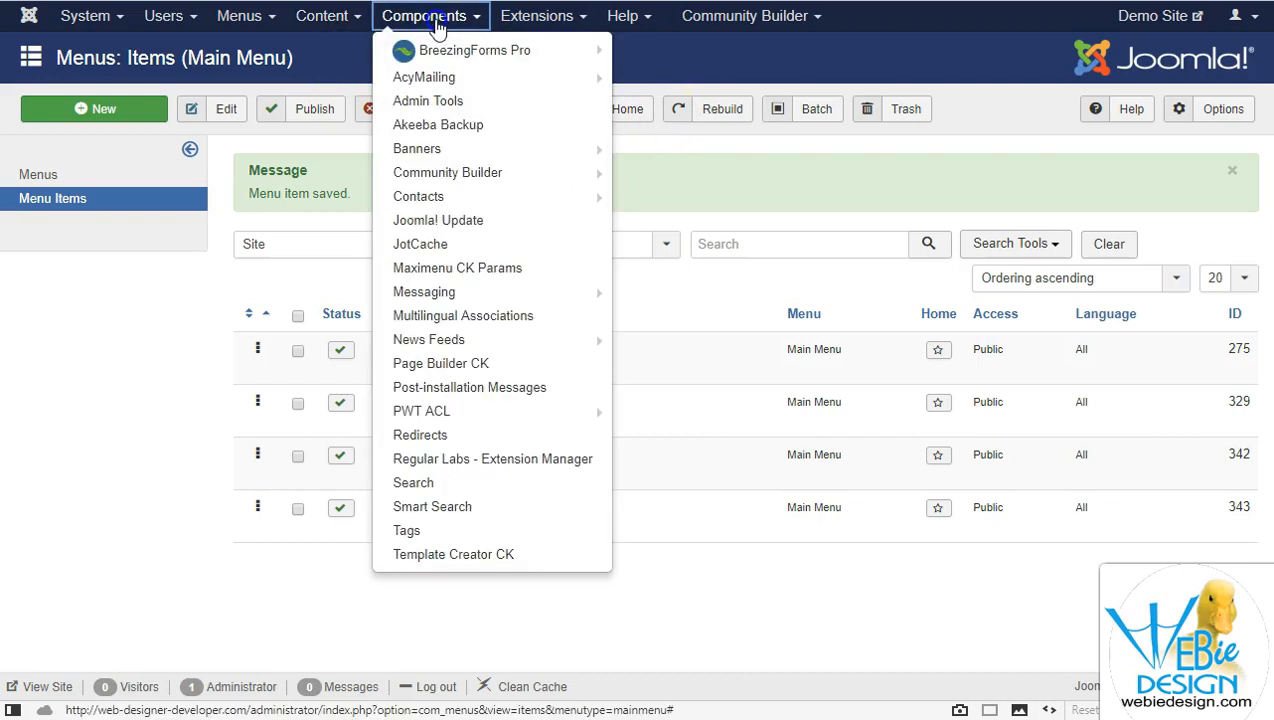
click(458, 244)
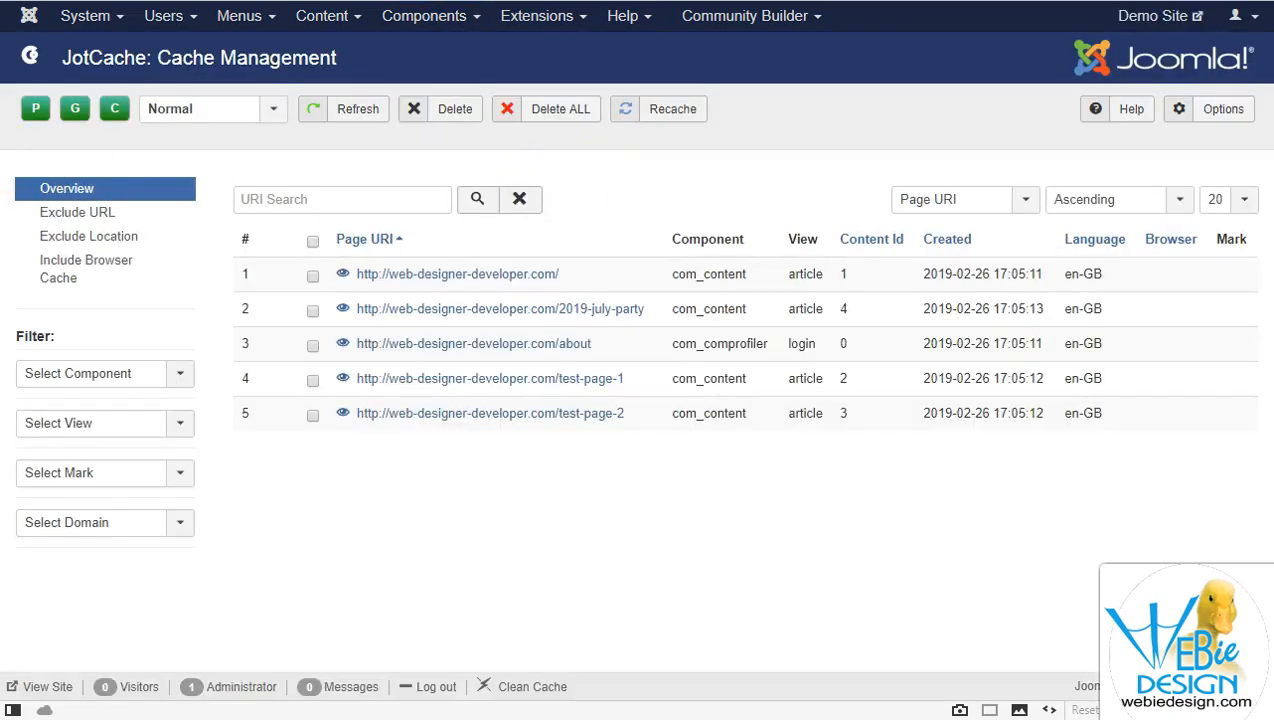
click(35, 110)
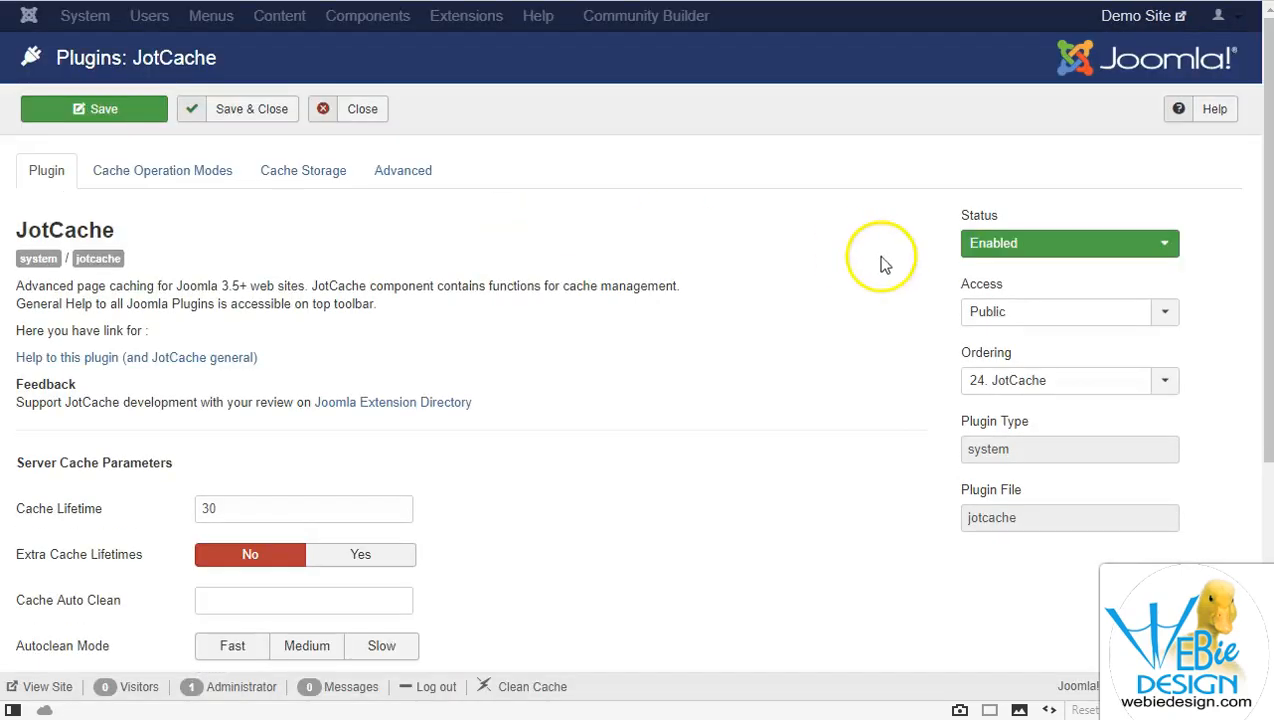
click(997, 246)
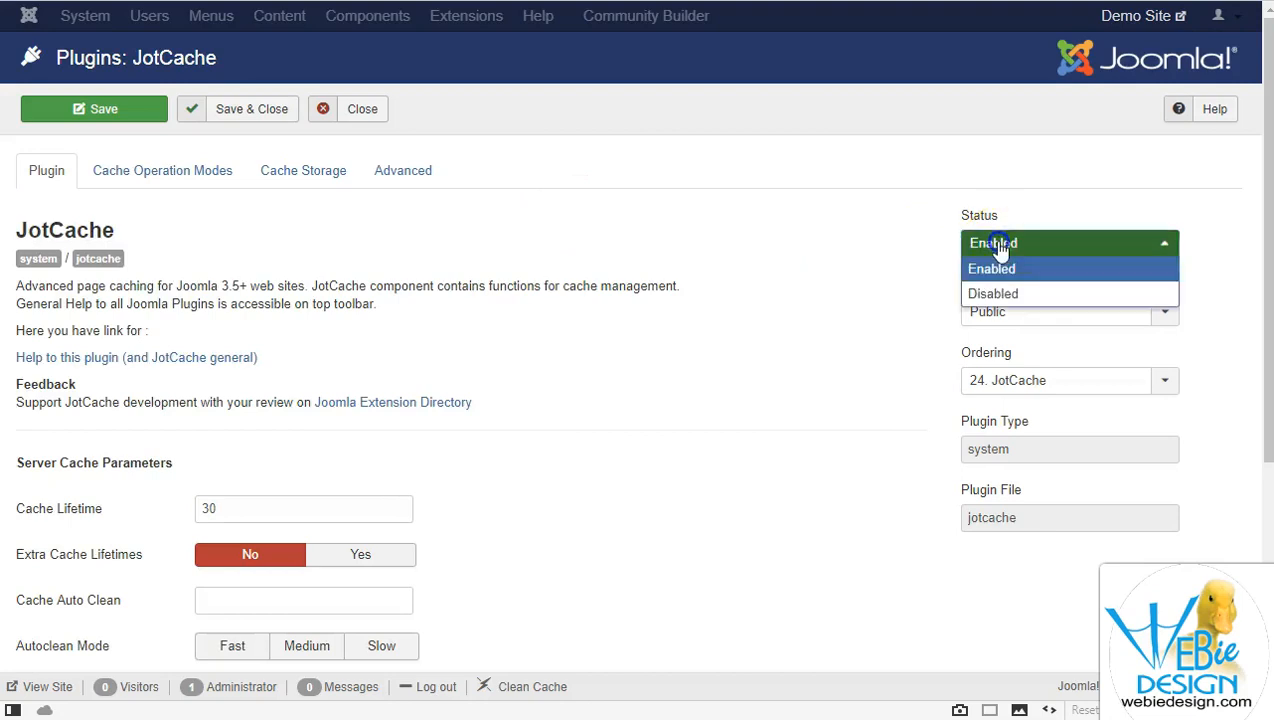
click(1000, 291)
click(238, 110)
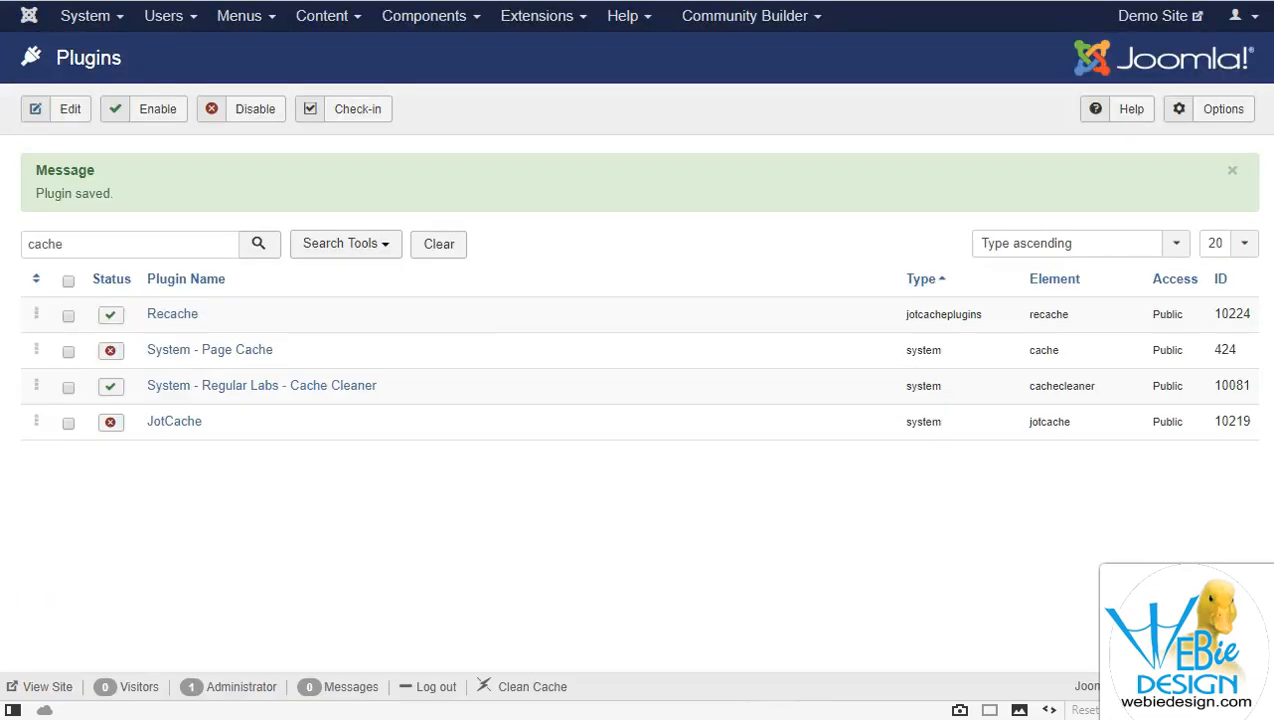
Step: Switch back to the live site and reload the 2019 July Party page to check the navigation menu
click(295, 1)
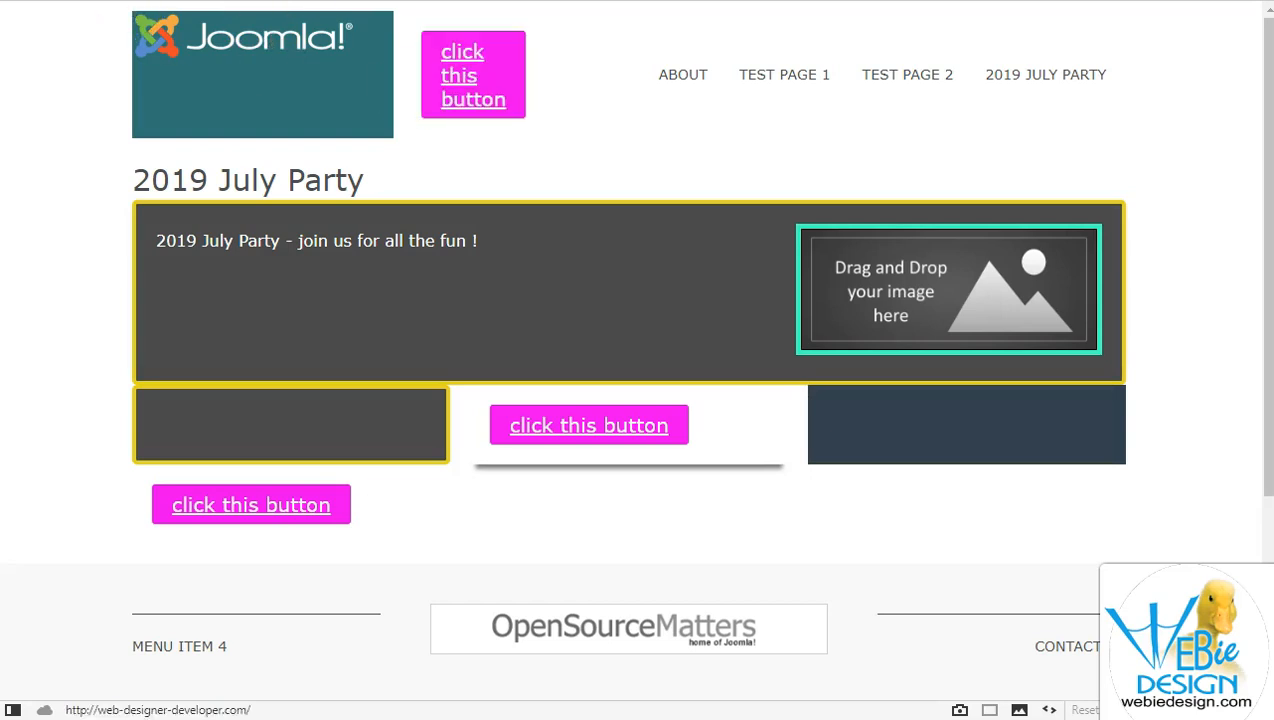
key(F5)
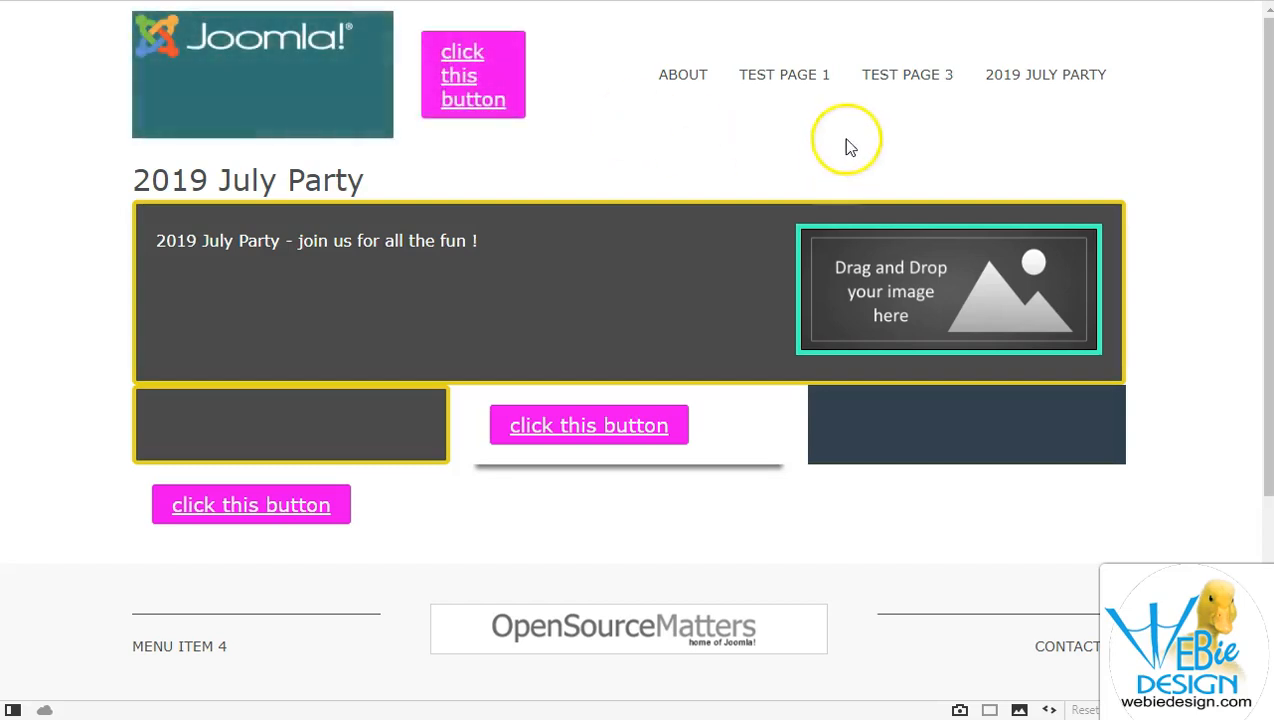
Step: Open Test Page 3 on the live site, and return to the administration's plugin list to enable the JotCache system plugin
click(895, 87)
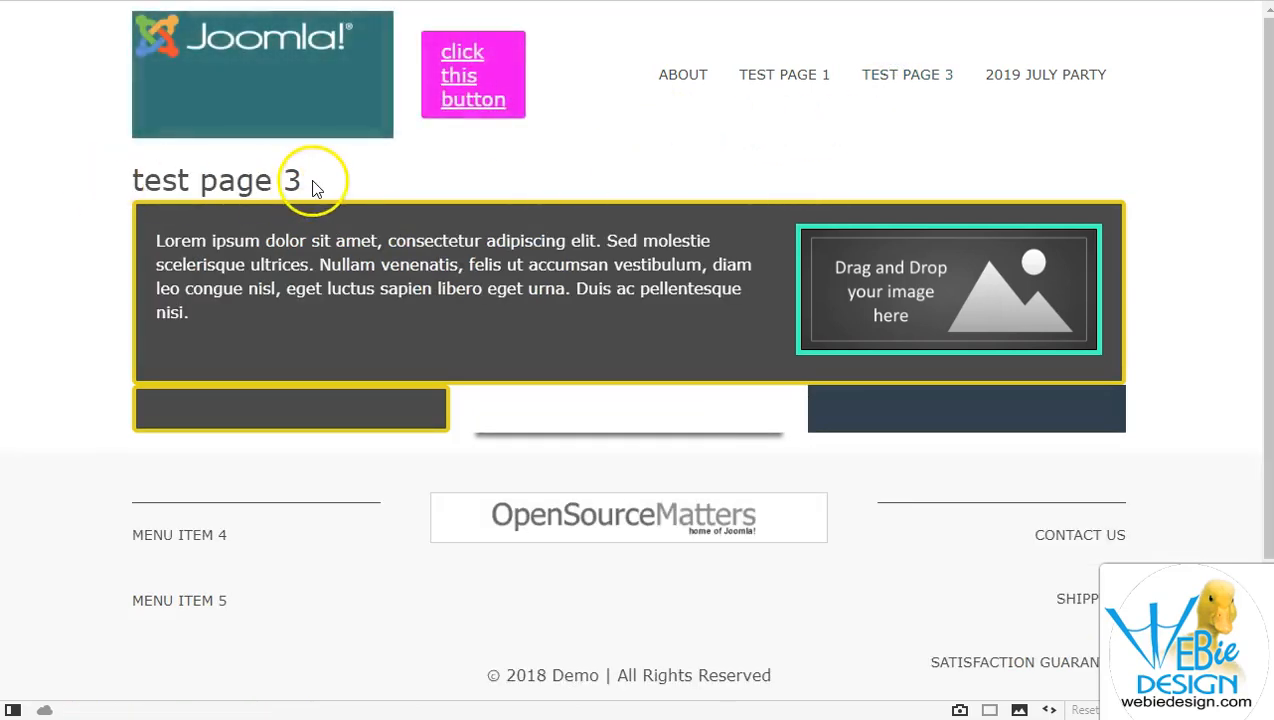
click(205, 1)
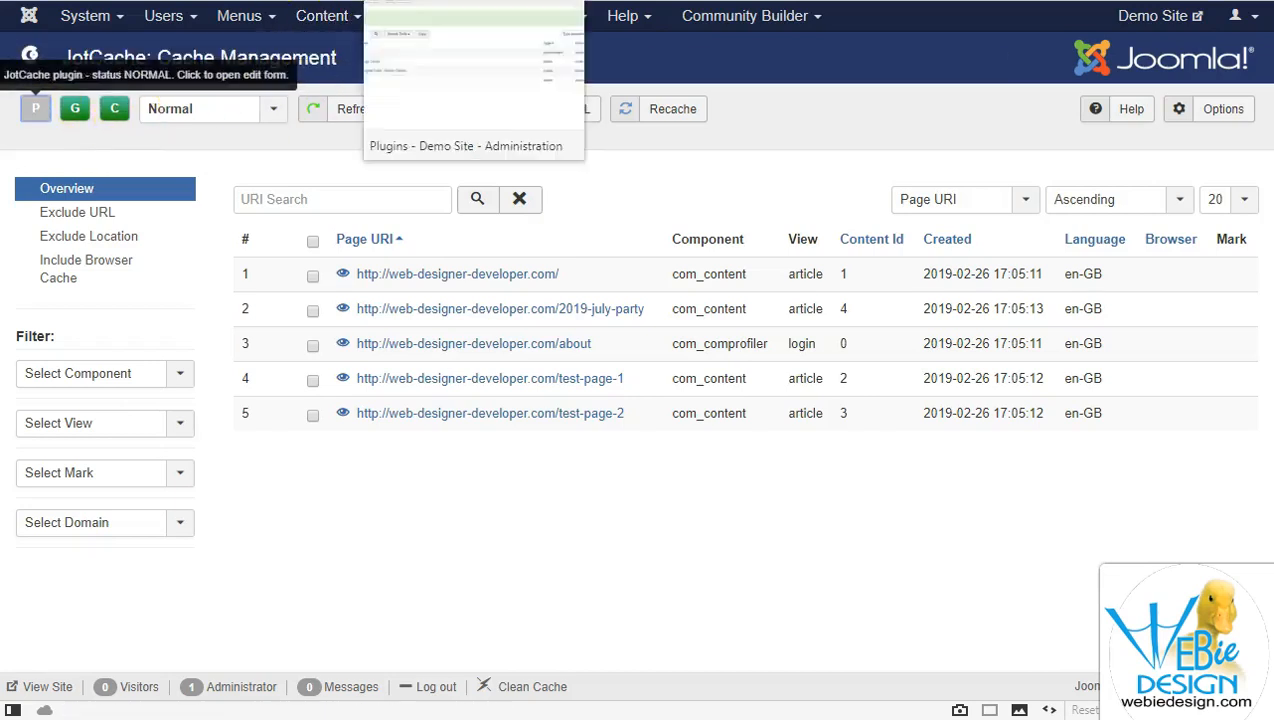
click(430, 1)
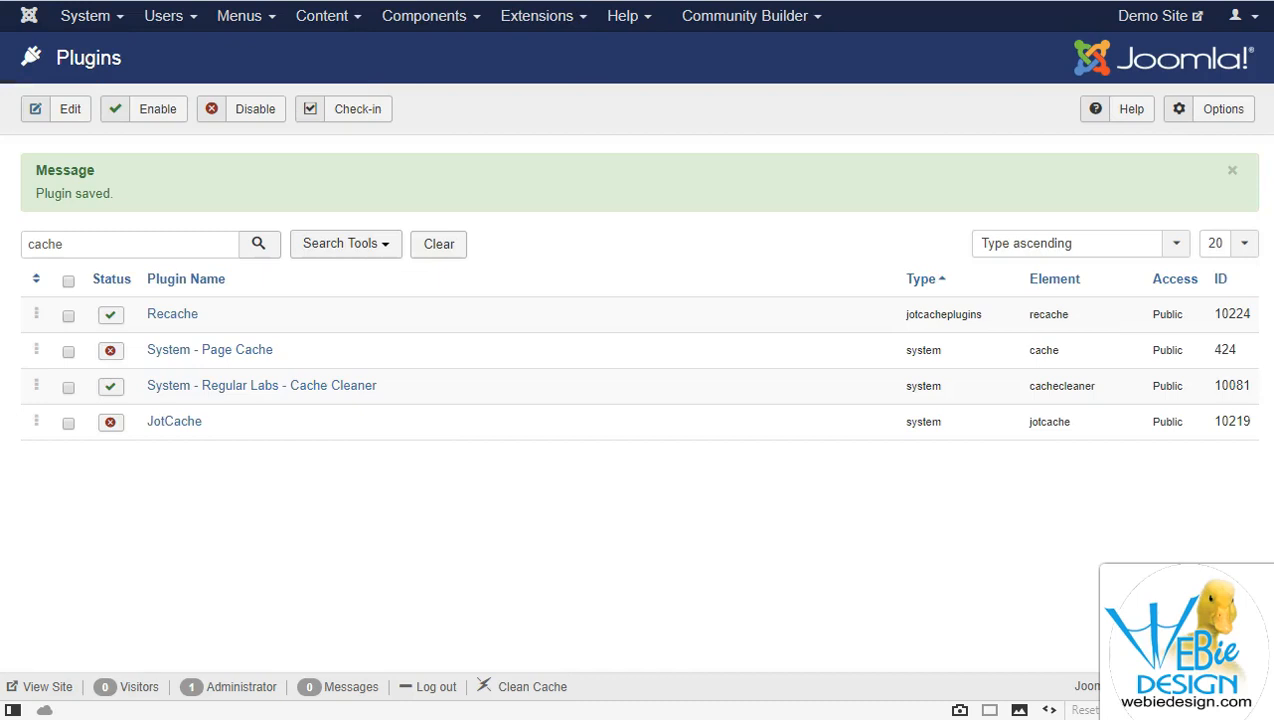
click(110, 422)
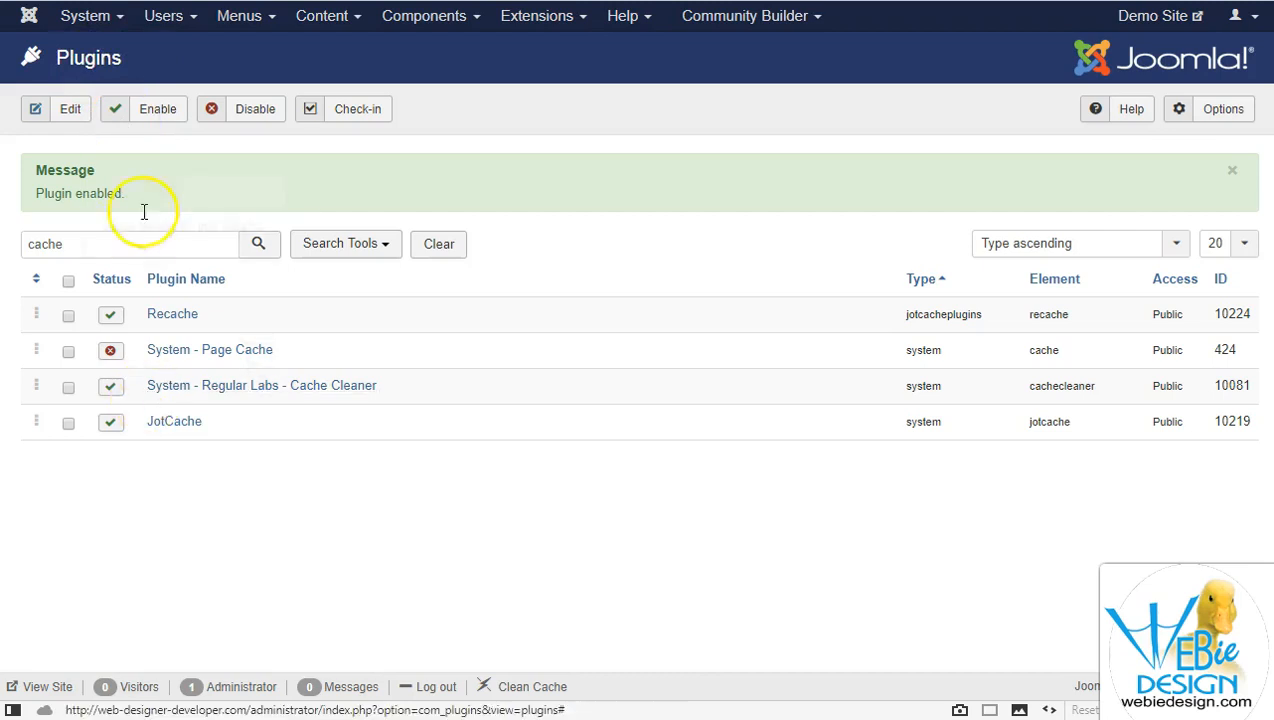
Step: Switch to JotCache's Cache Management page and delete all cached page items
click(140, 1)
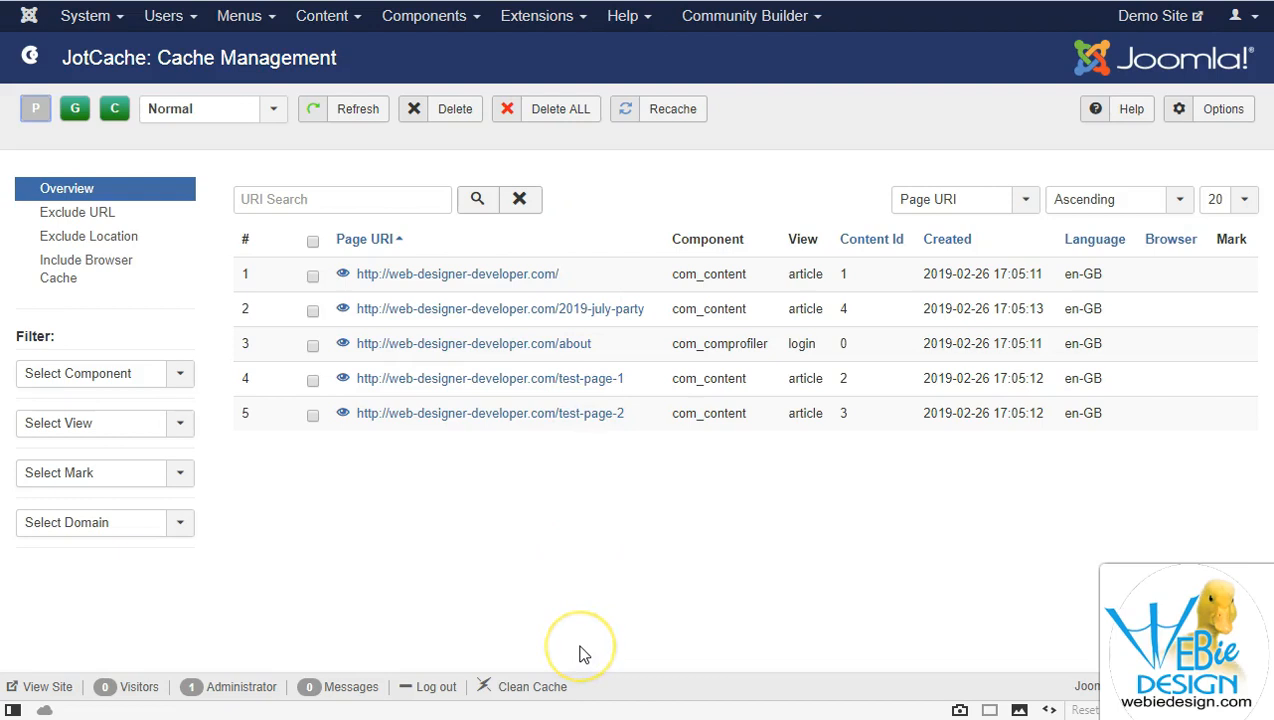
click(284, 196)
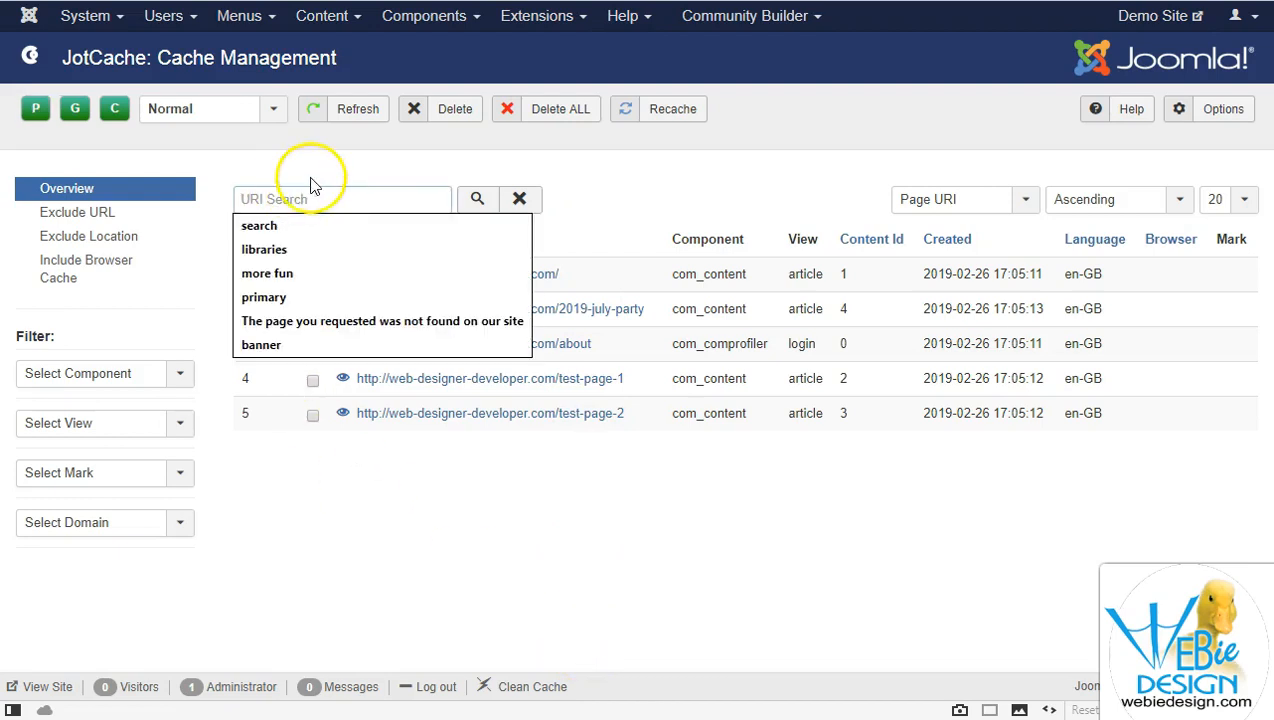
click(311, 180)
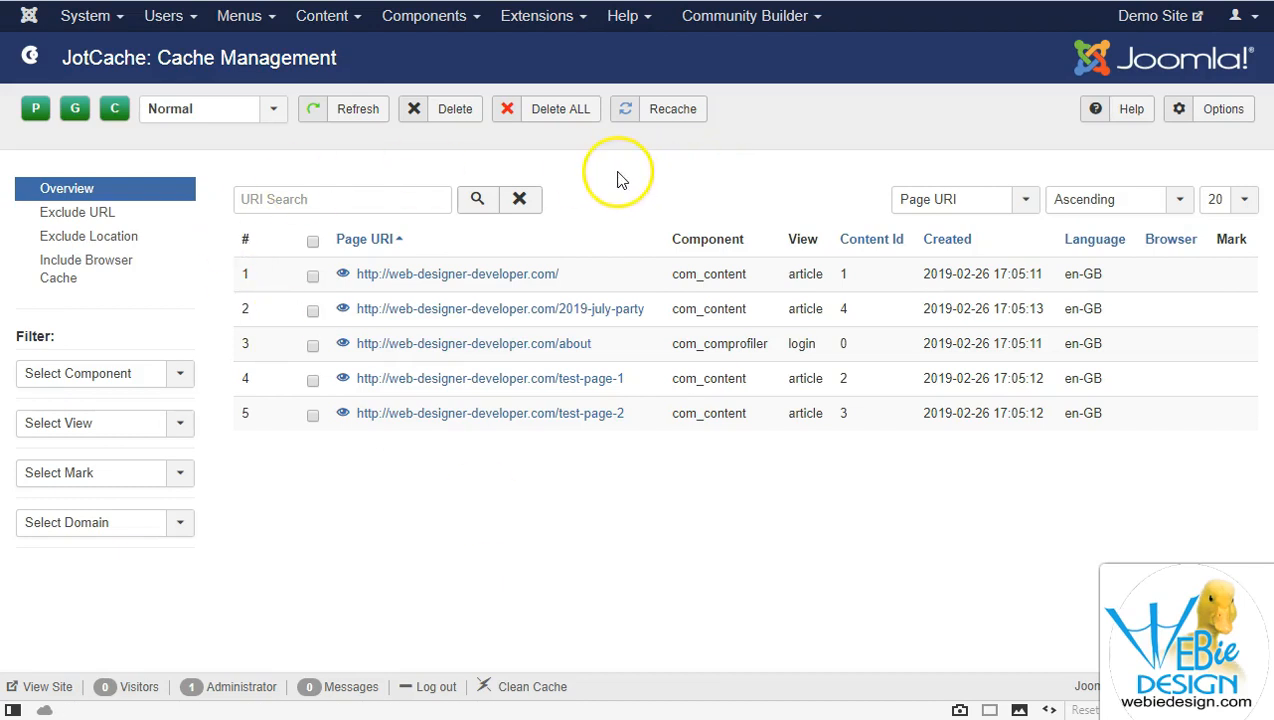
click(562, 110)
click(482, 124)
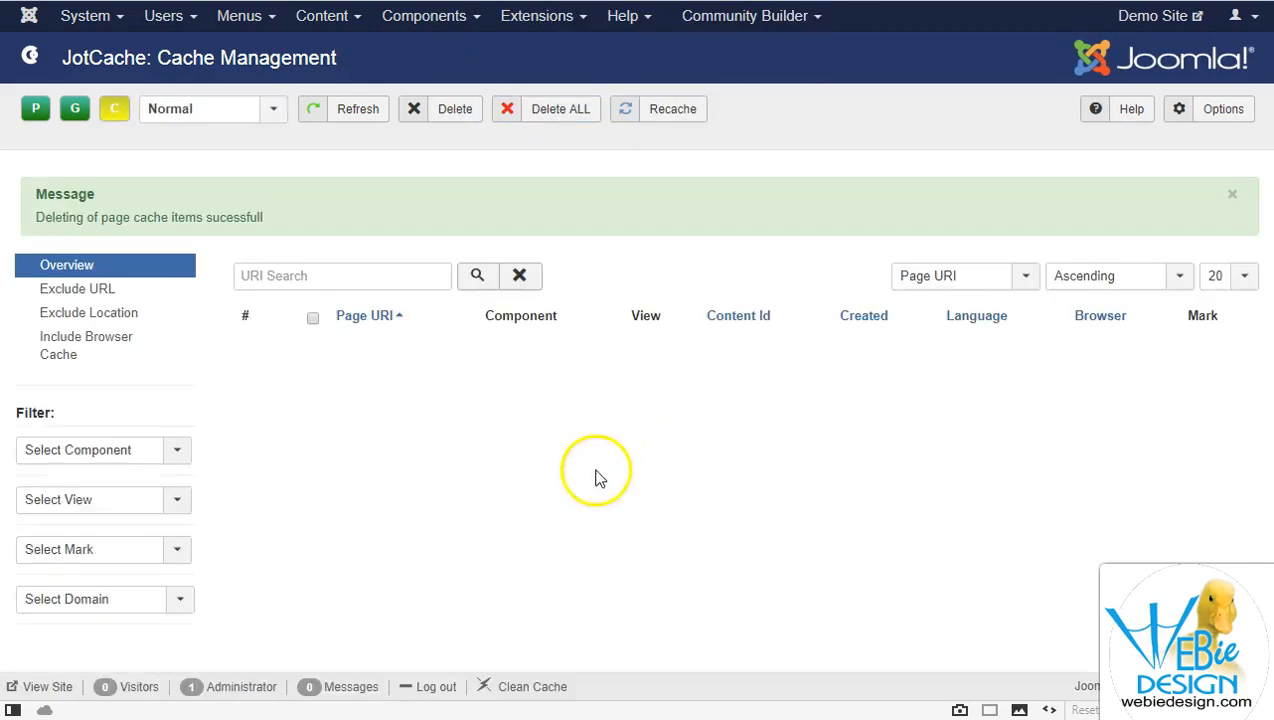
Step: Start a site recache crawl at depth level 1, and open the JotCache component from the Plugins page
click(660, 109)
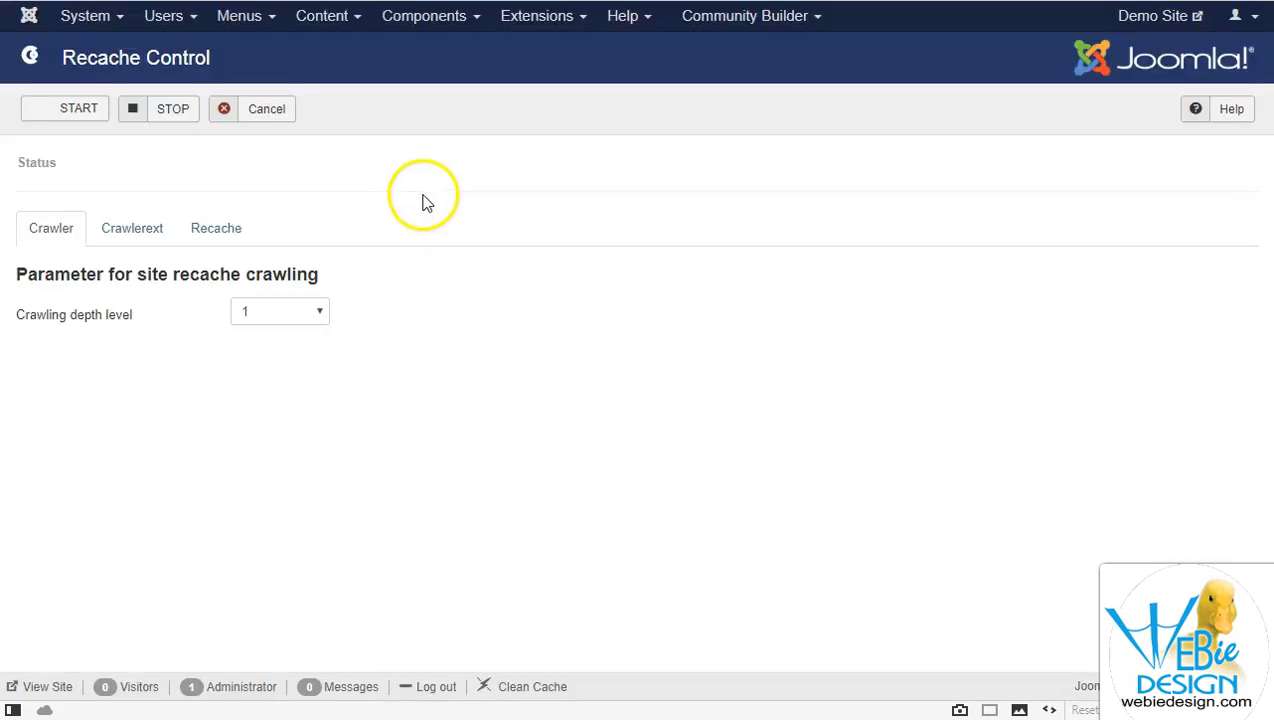
click(75, 110)
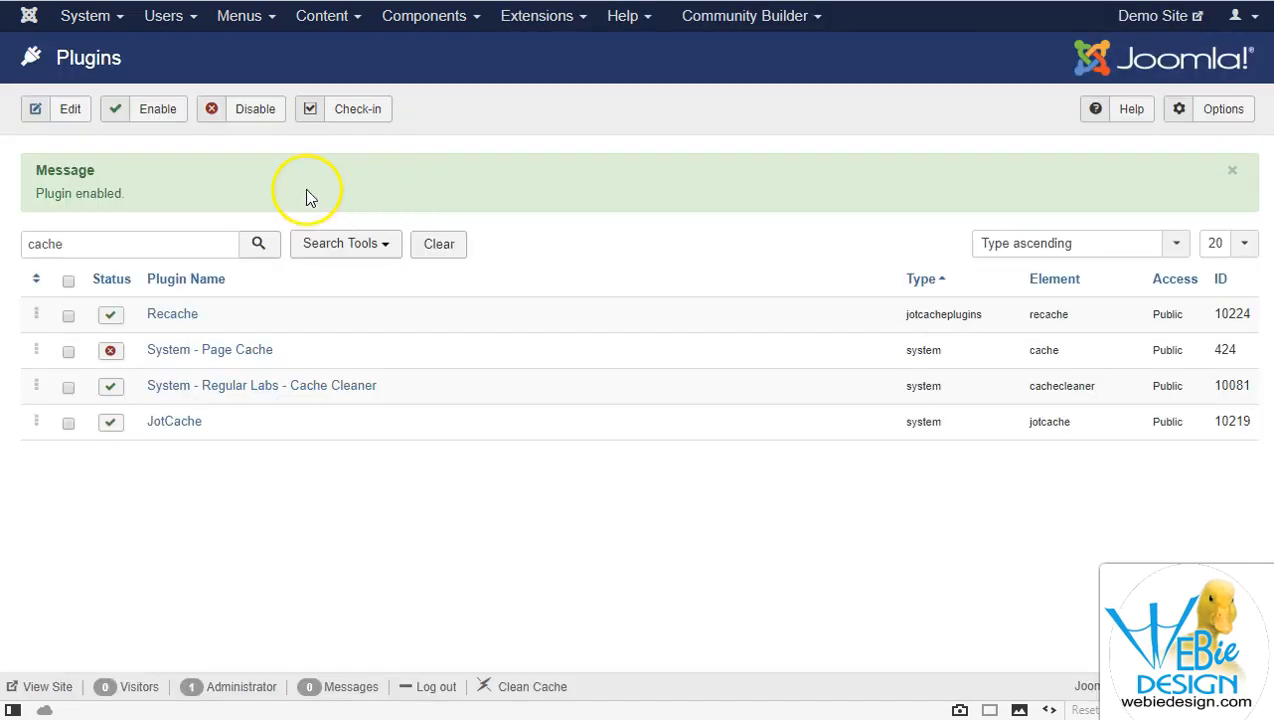
click(415, 18)
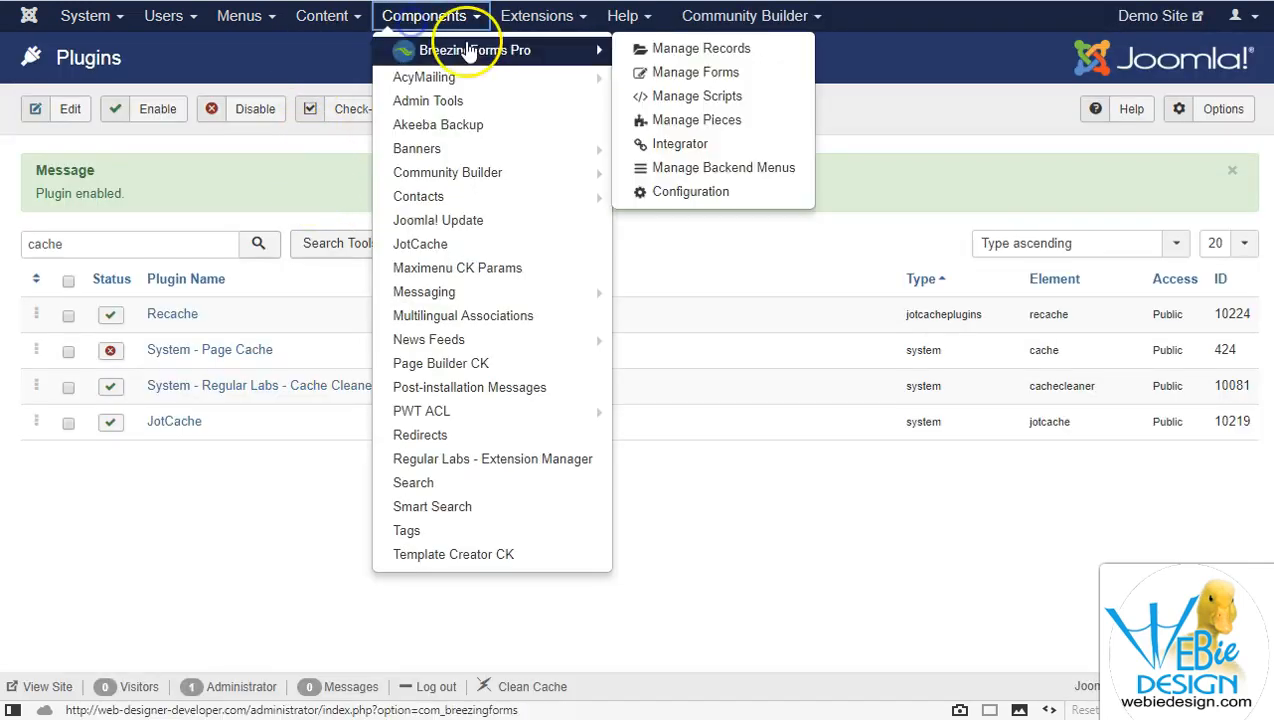
click(455, 243)
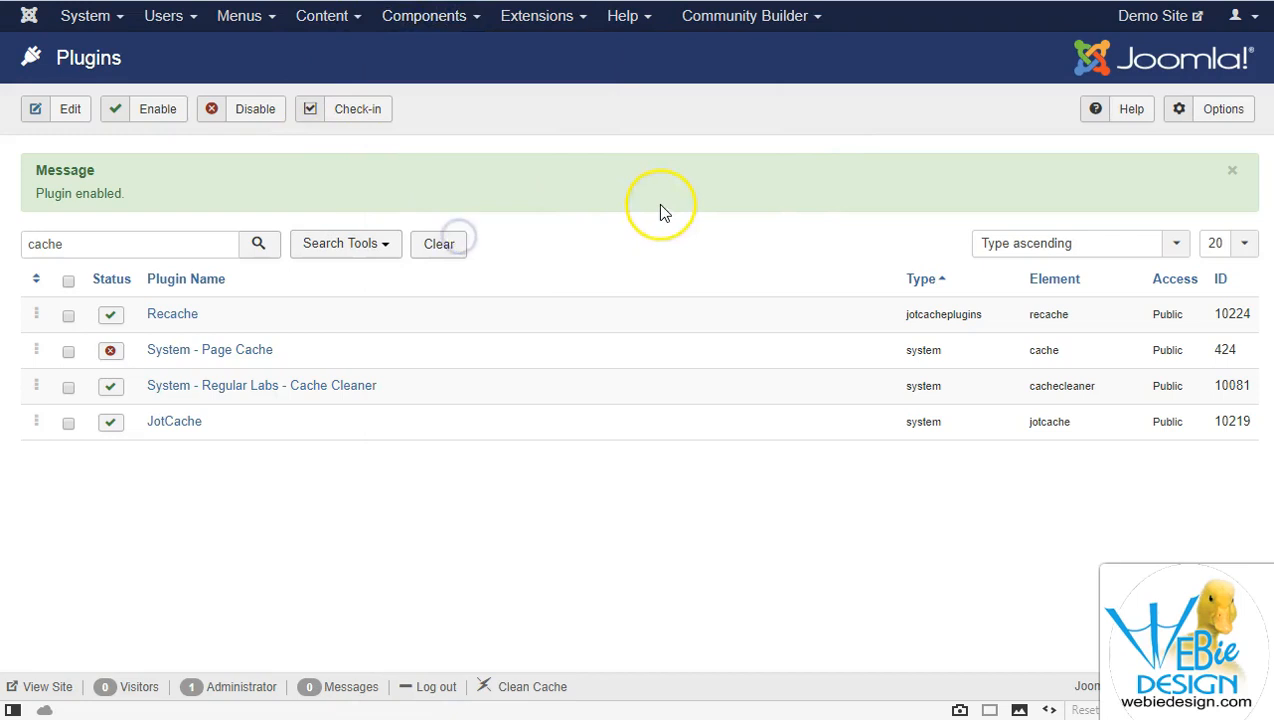